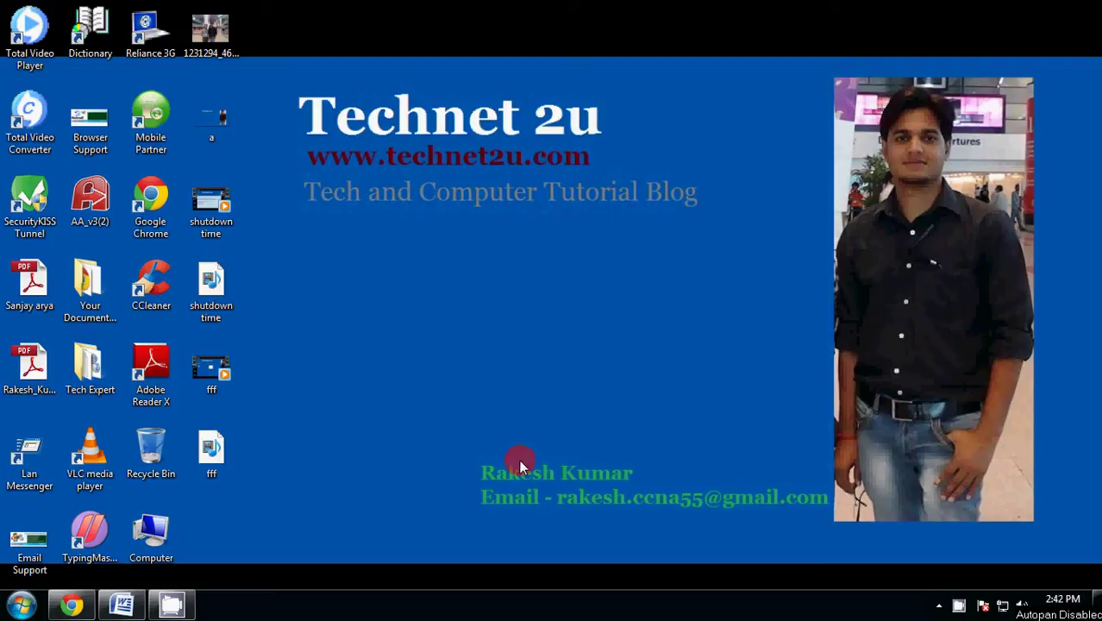
- Highlight the word SecureGmail in the Word notes, then bring Chrome's Gmail inbox forward
left_click(127, 611)
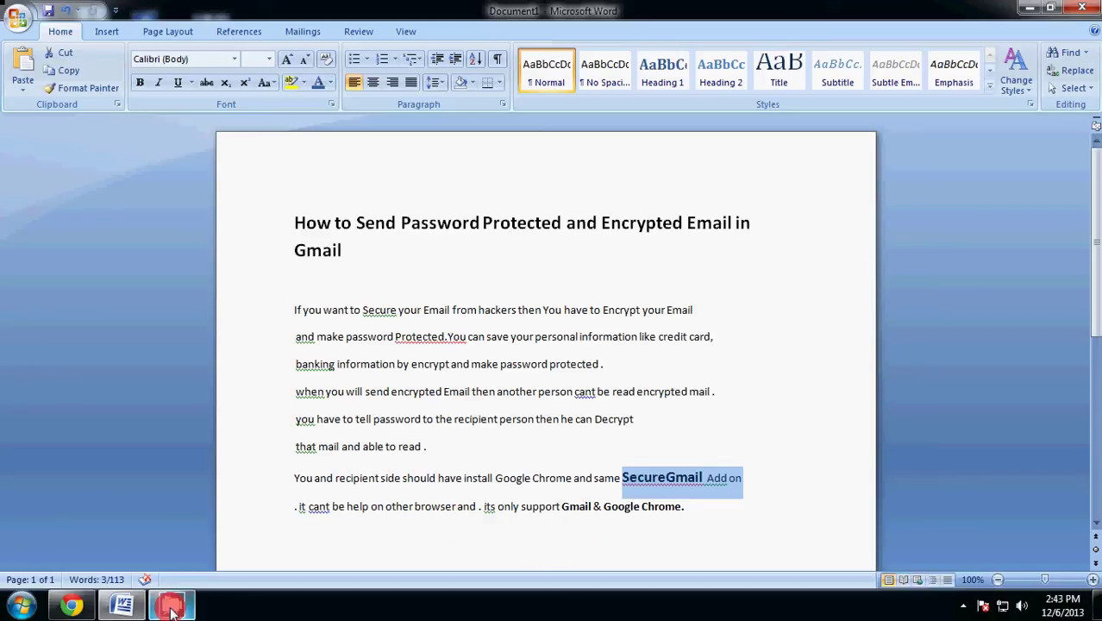
mouse_move(100, 611)
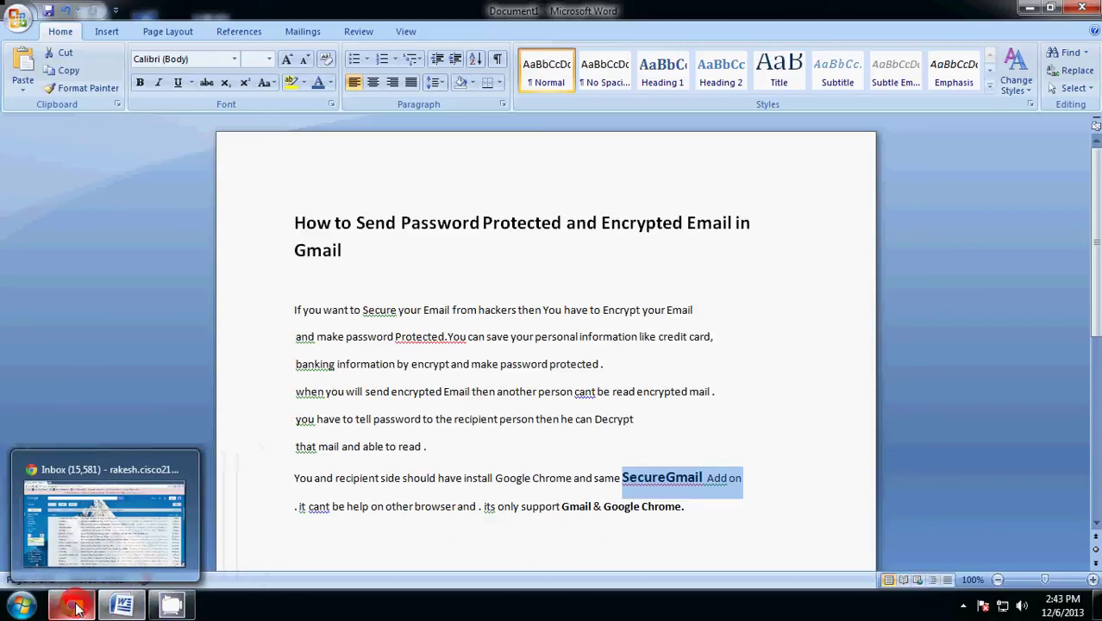
left_click(622, 480)
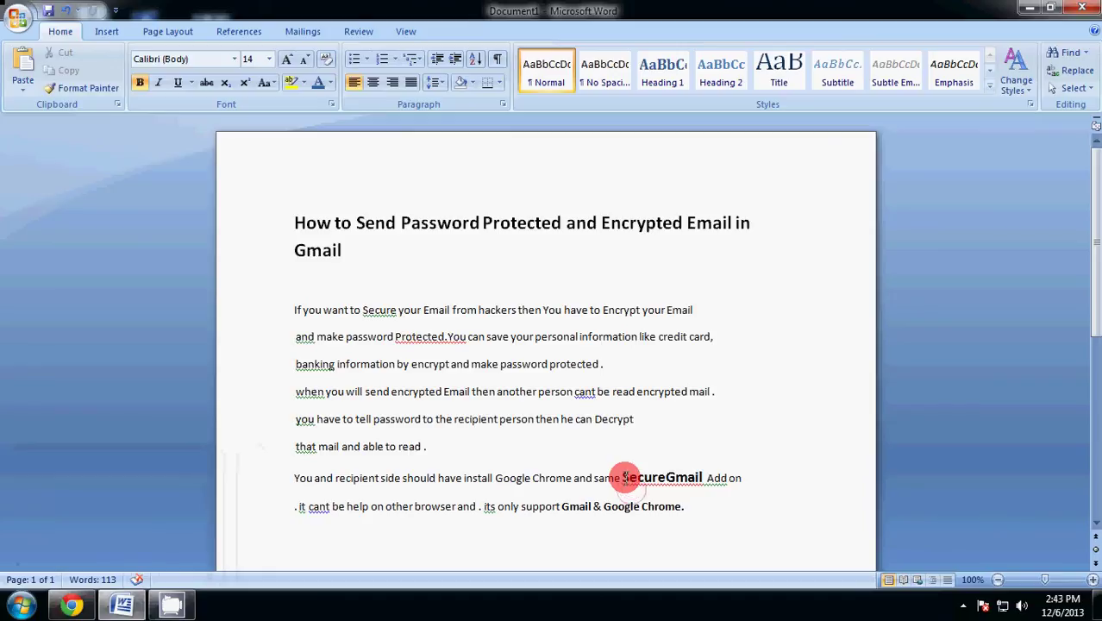
left_click_drag(622, 478, 703, 475)
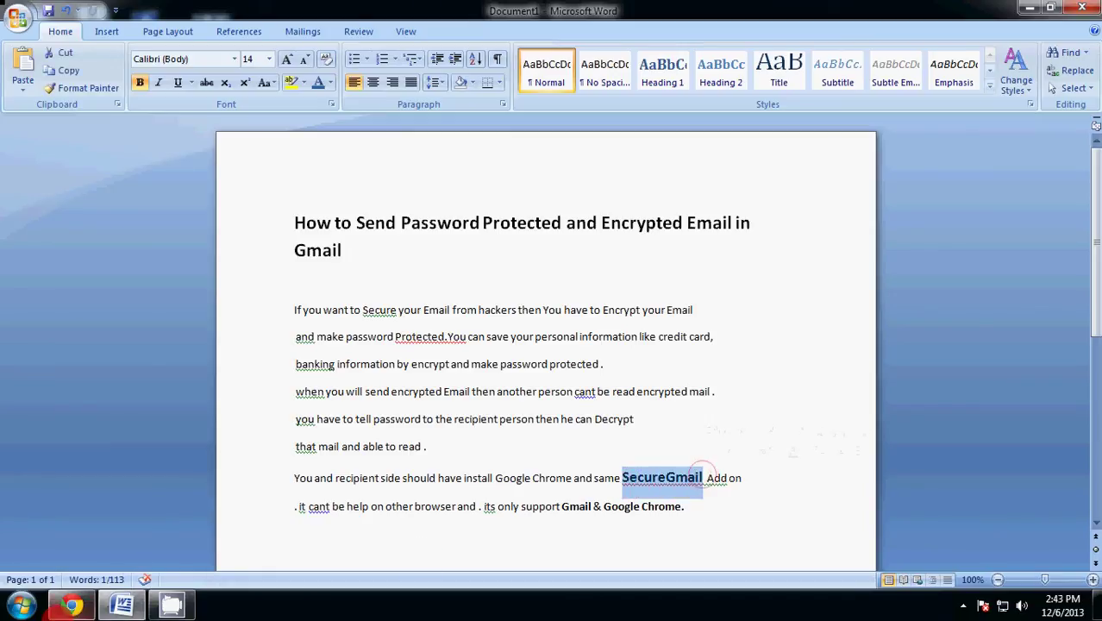
left_click(60, 607)
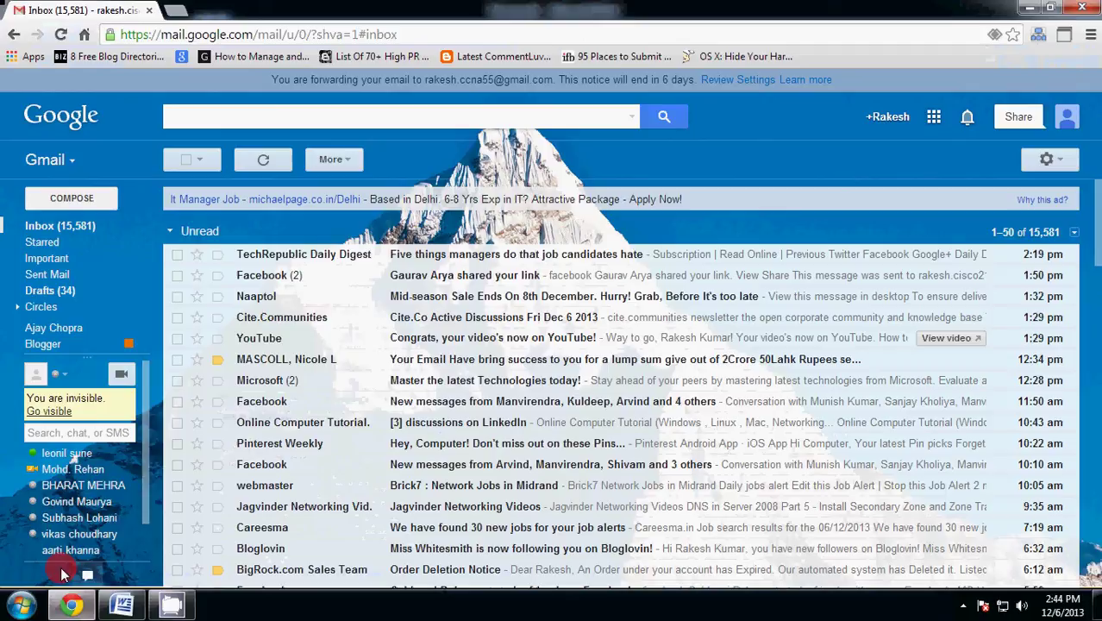
- Open google.co.in in a new browser tab
left_click(177, 14)
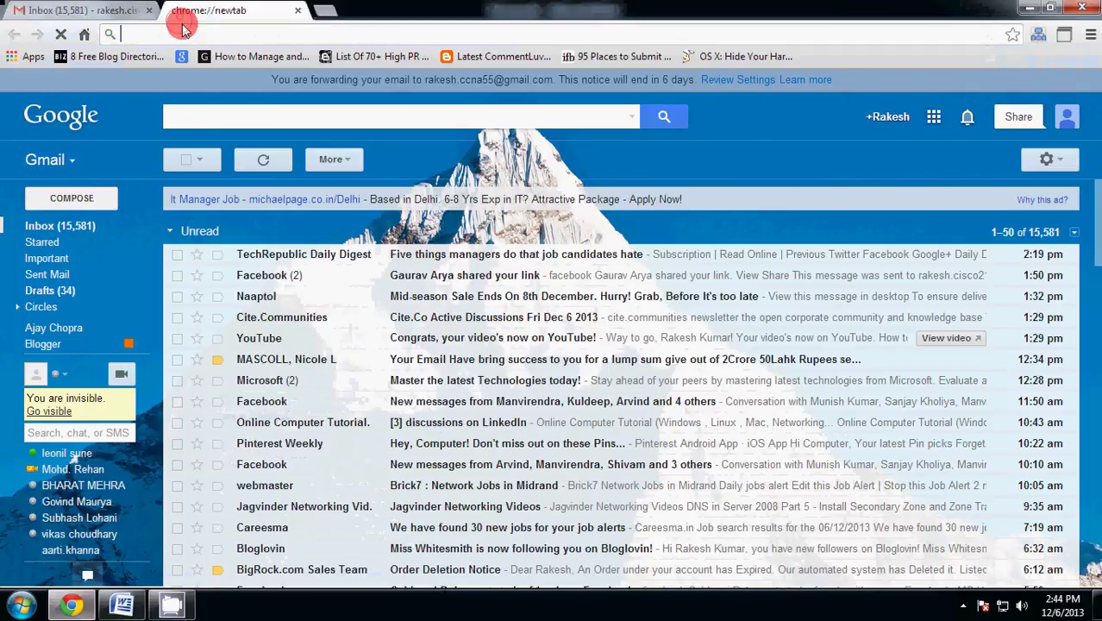
type("google.co.in")
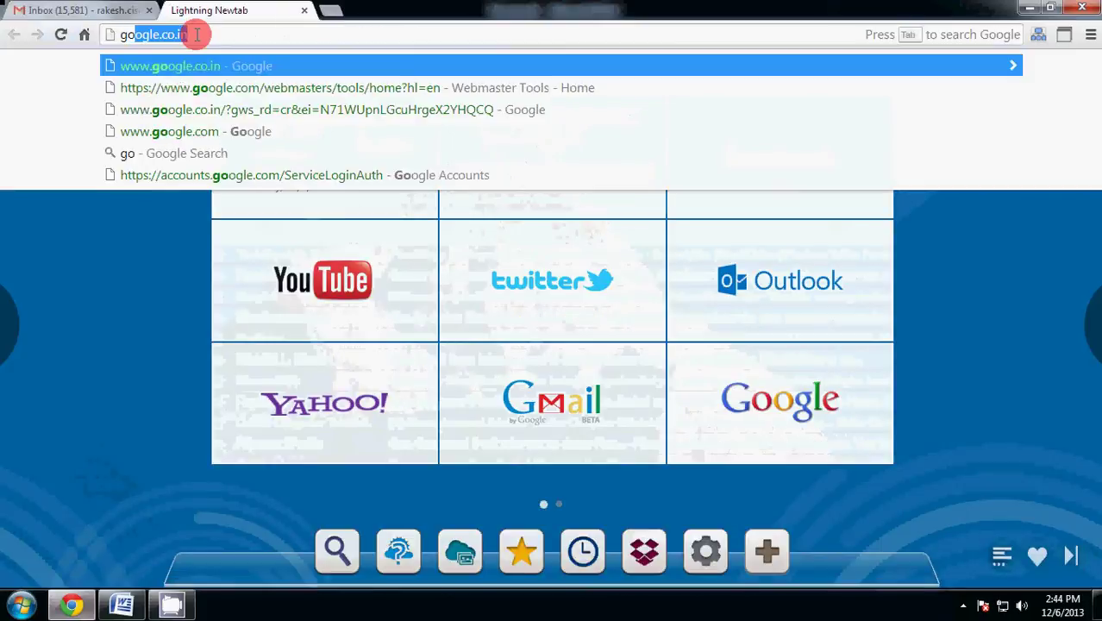
left_click(204, 64)
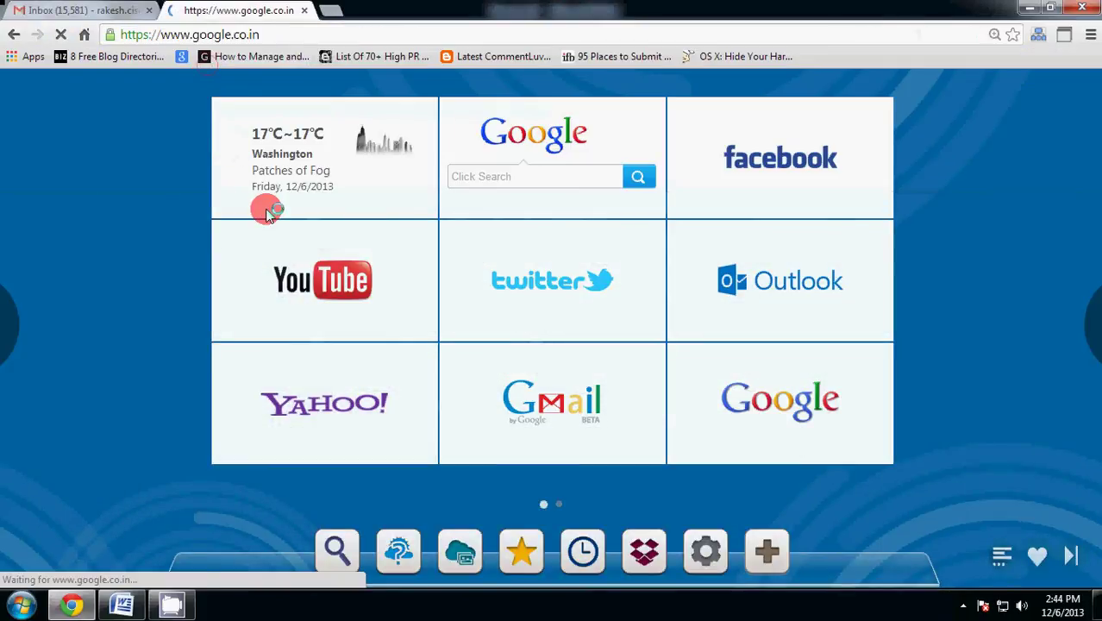
- Search Google for 'secure gmail'
type("s")
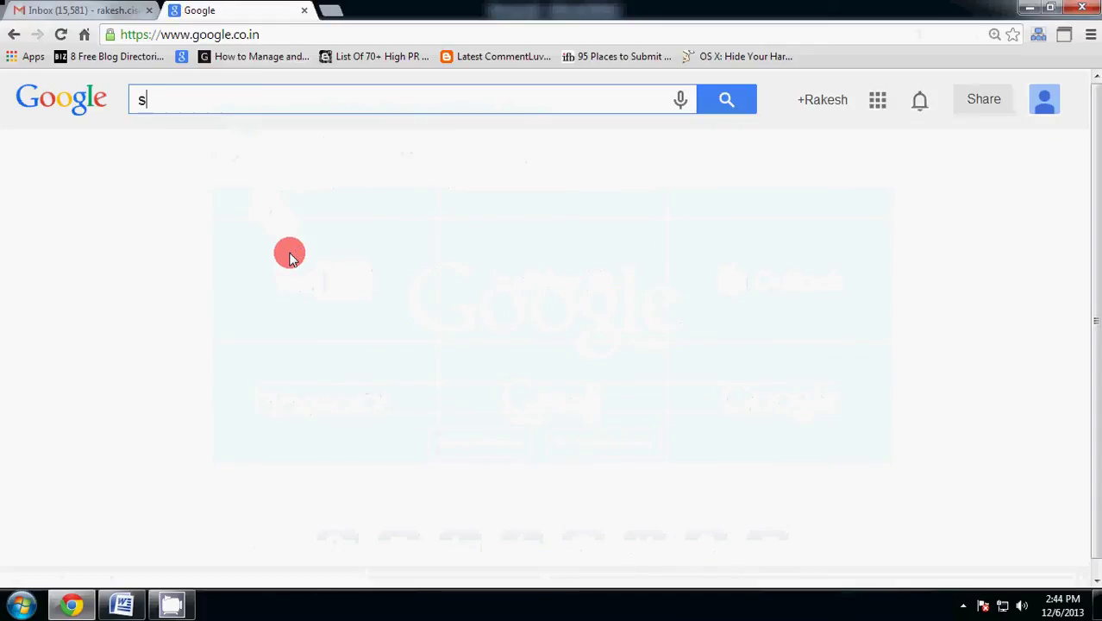
type("ecure ")
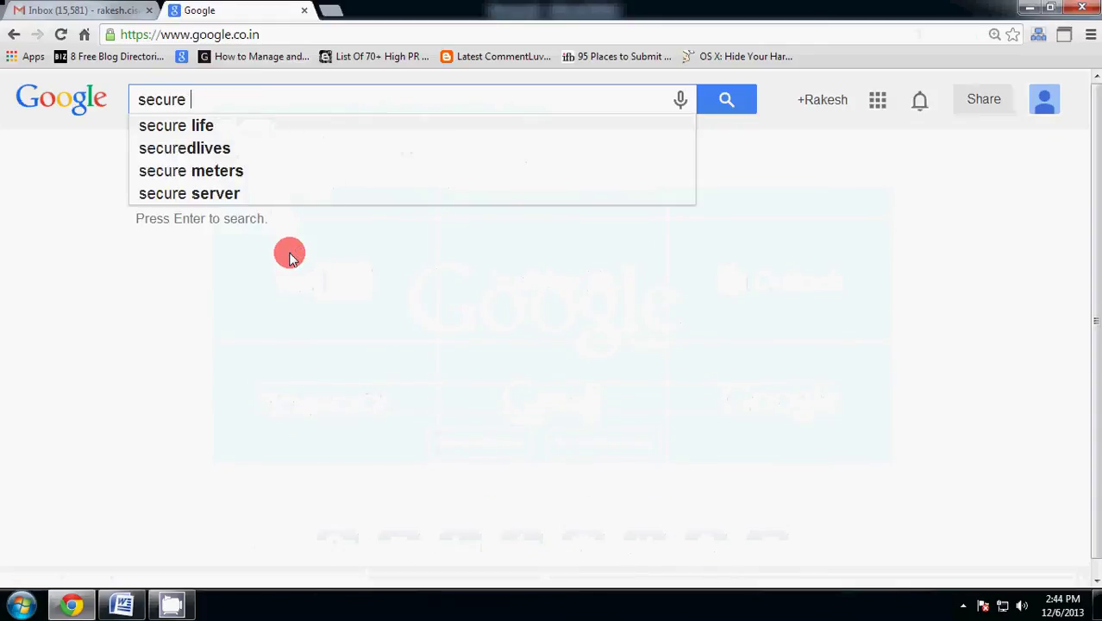
type("gmail a")
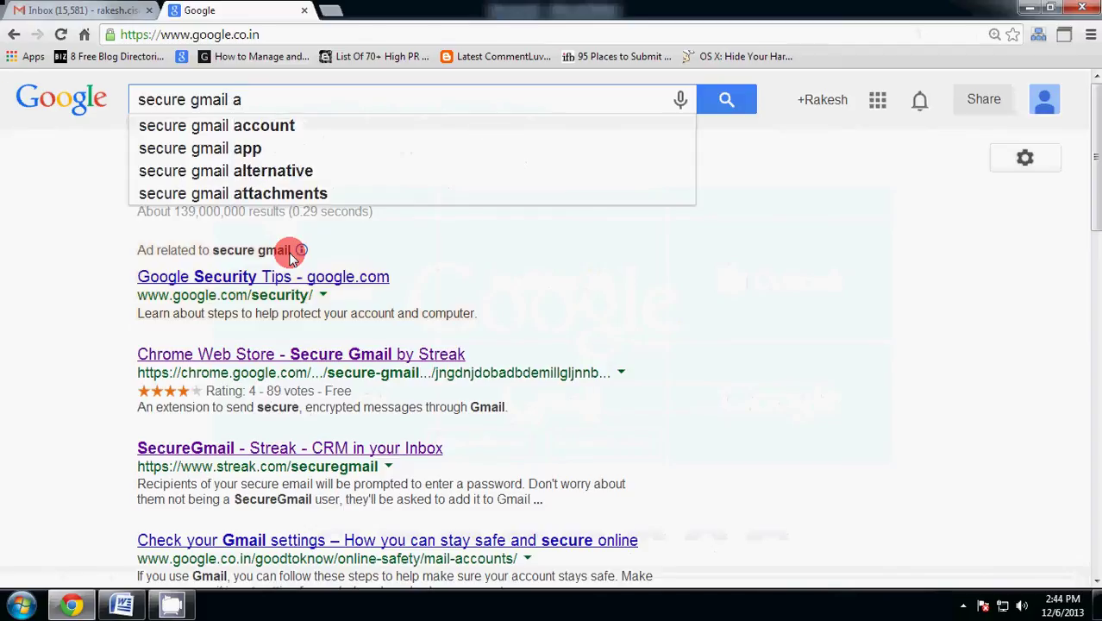
type("d")
key("BackSpace")
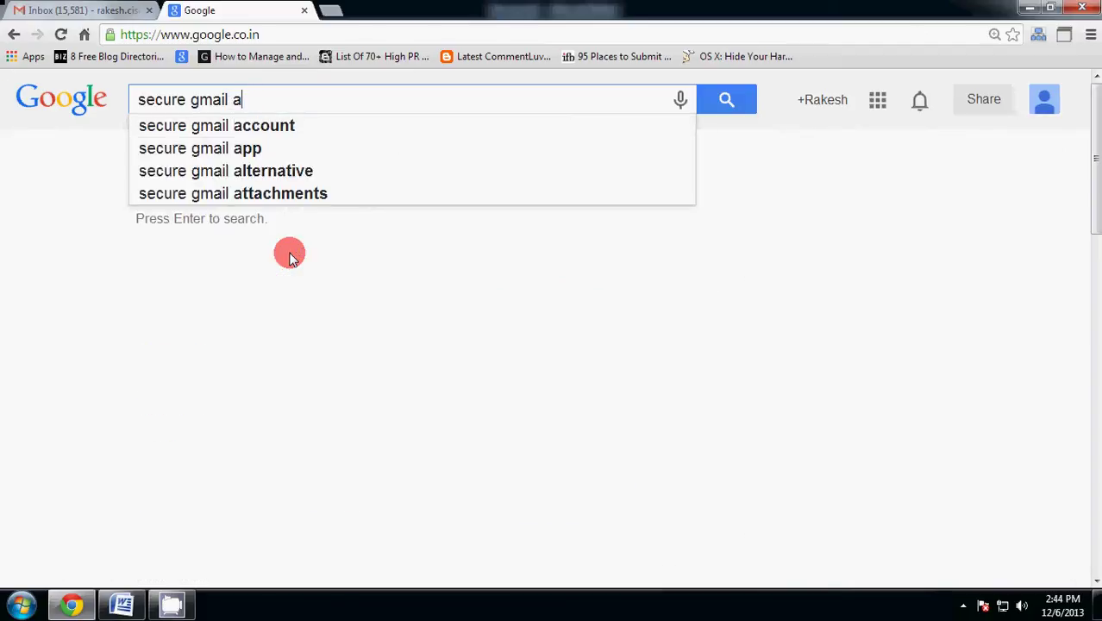
key("BackSpace")
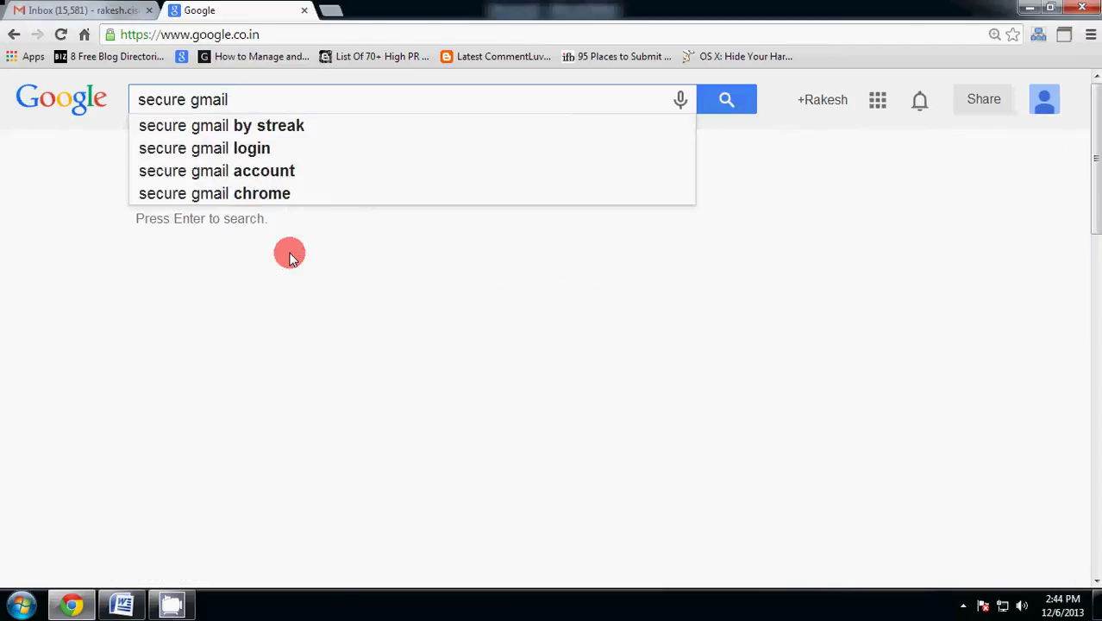
key("Return")
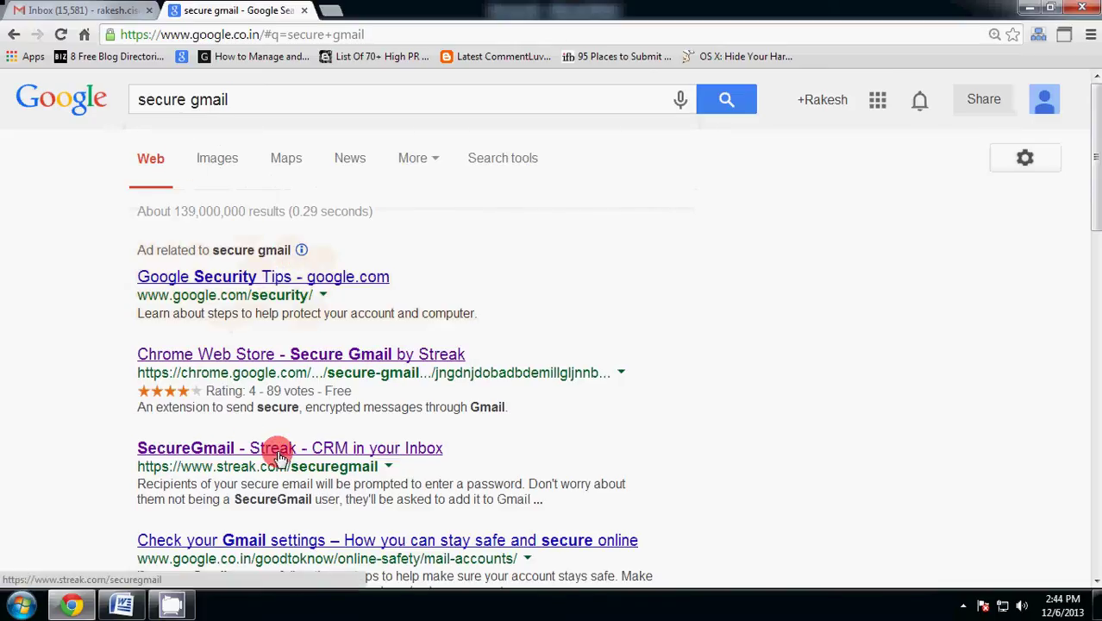
- From Streak's SecureGmail page, add the Secure Gmail by Streak extension to Chrome
left_click(372, 452)
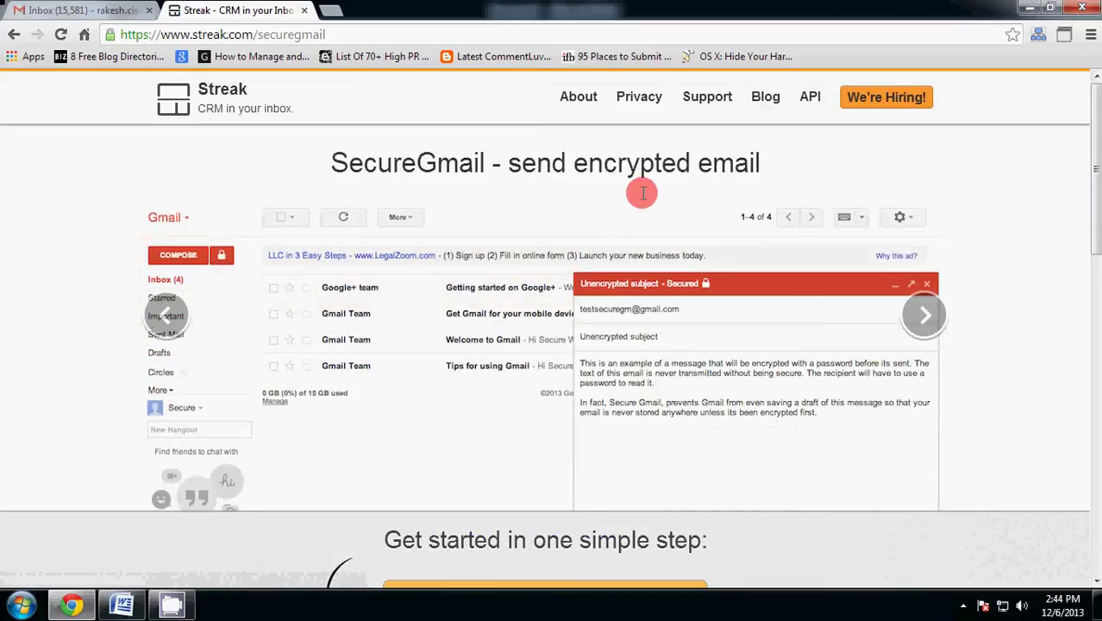
scroll(659, 198, "down", 2)
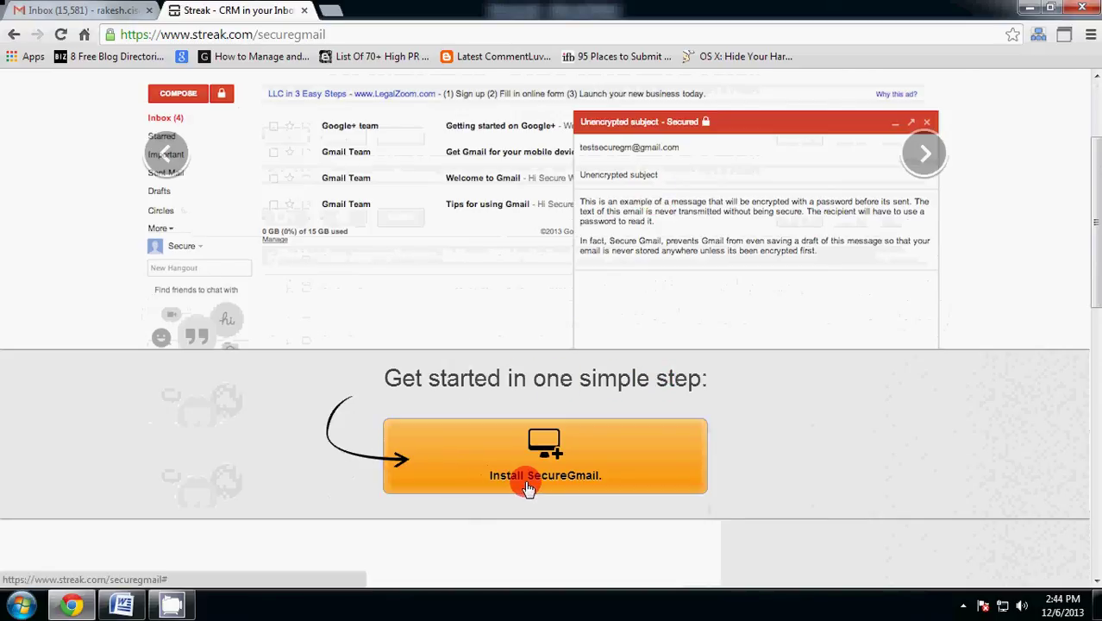
left_click(535, 480)
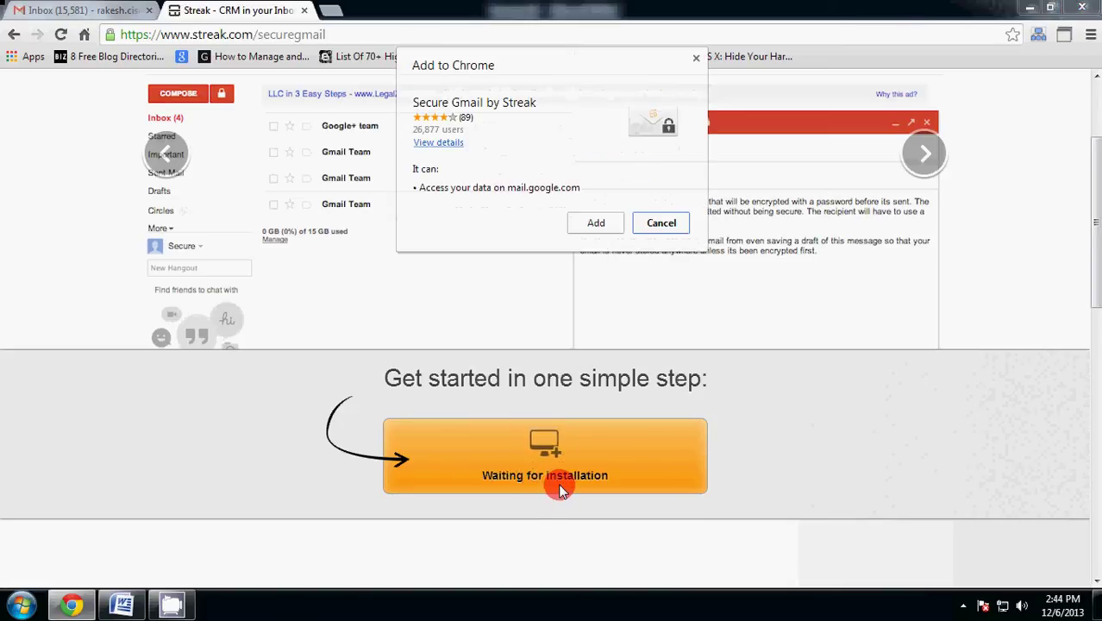
left_click(597, 224)
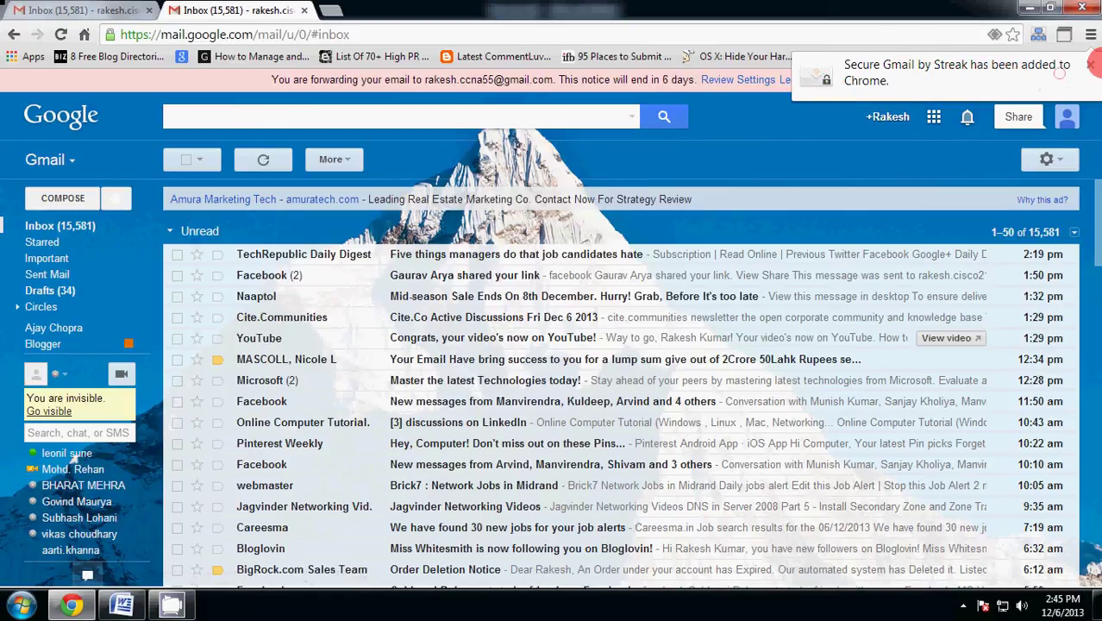
- Dismiss the extension notice, close the duplicate Gmail tab and reload Gmail
left_click(1090, 65)
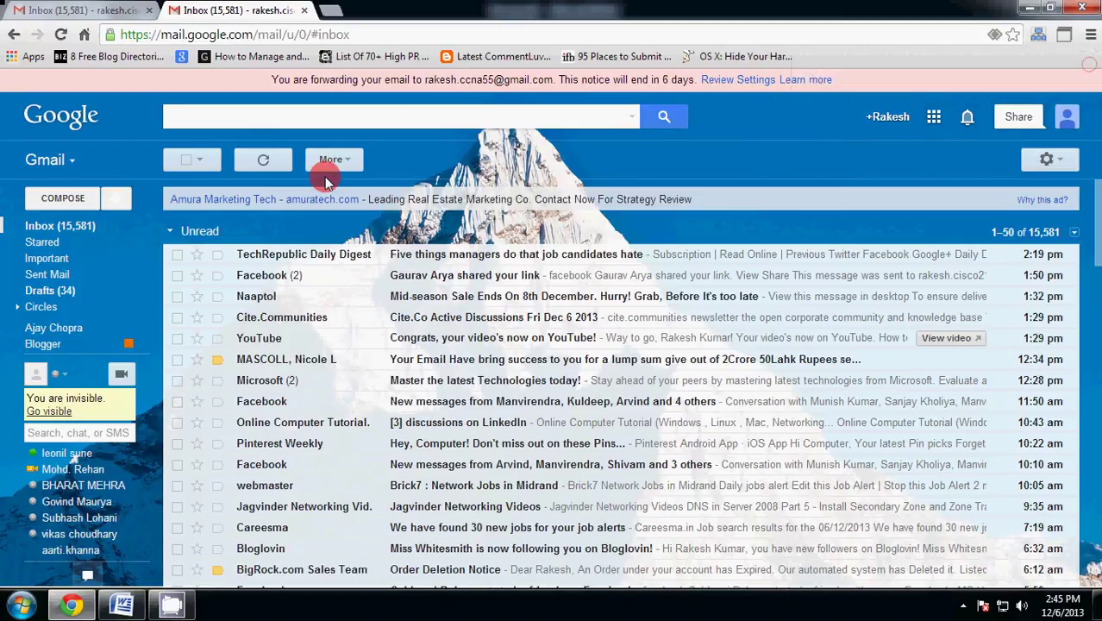
left_click(142, 198)
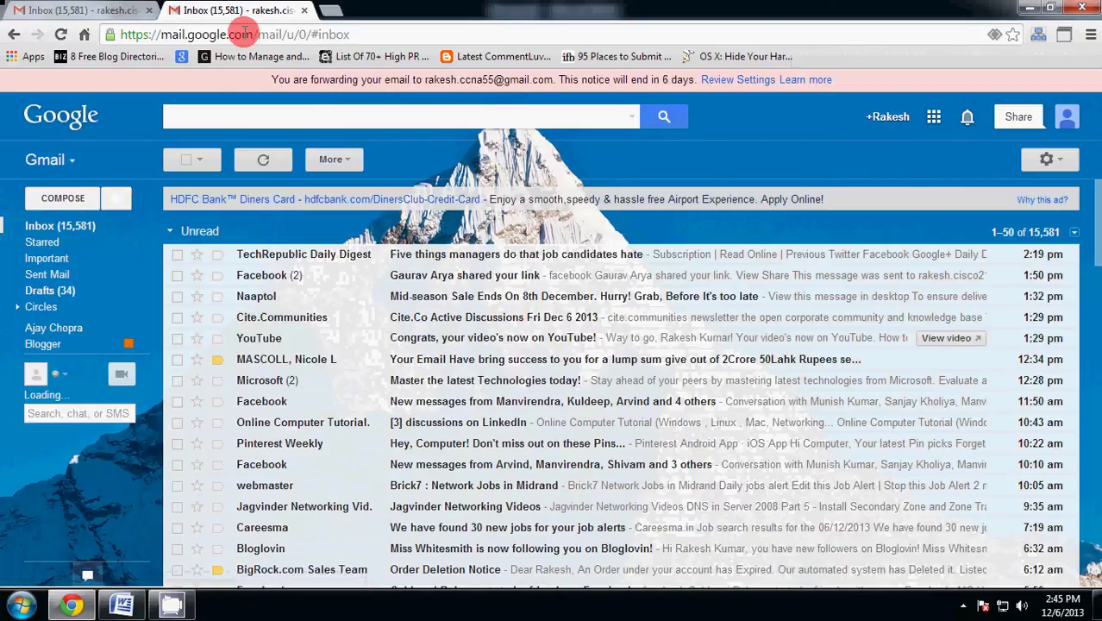
left_click(303, 11)
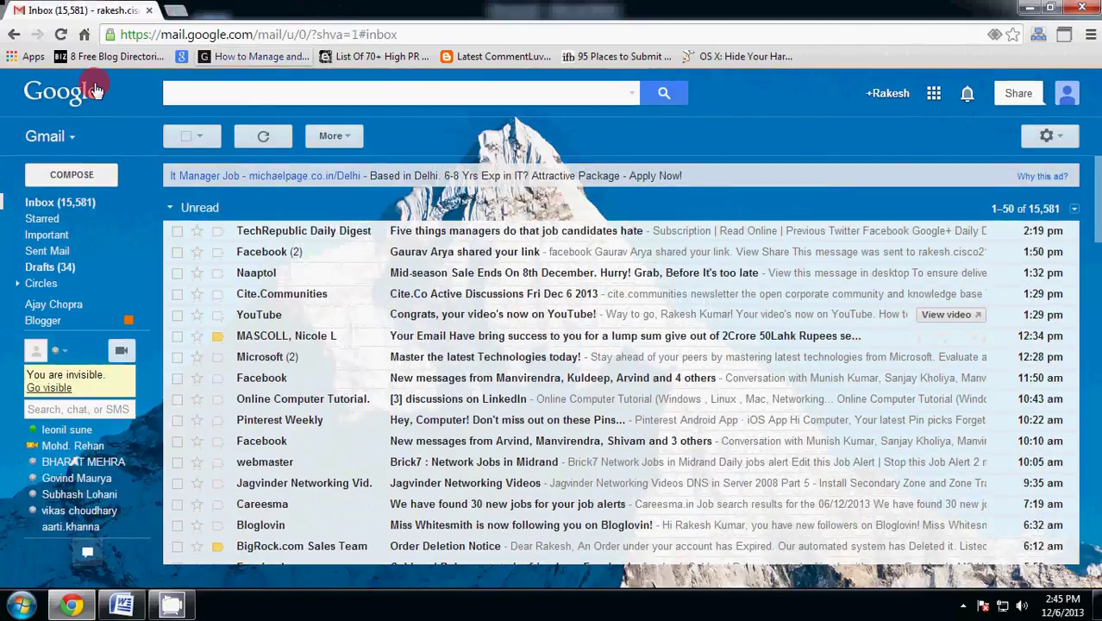
left_click(96, 90)
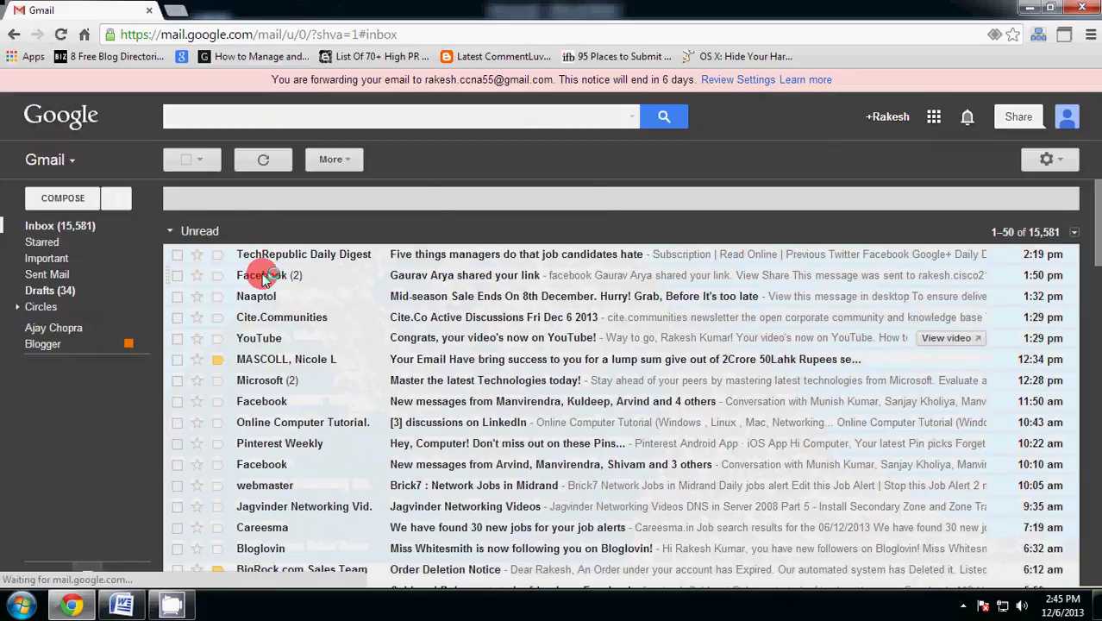
- Try the new Secured compose window, then close the empty message
left_click(118, 201)
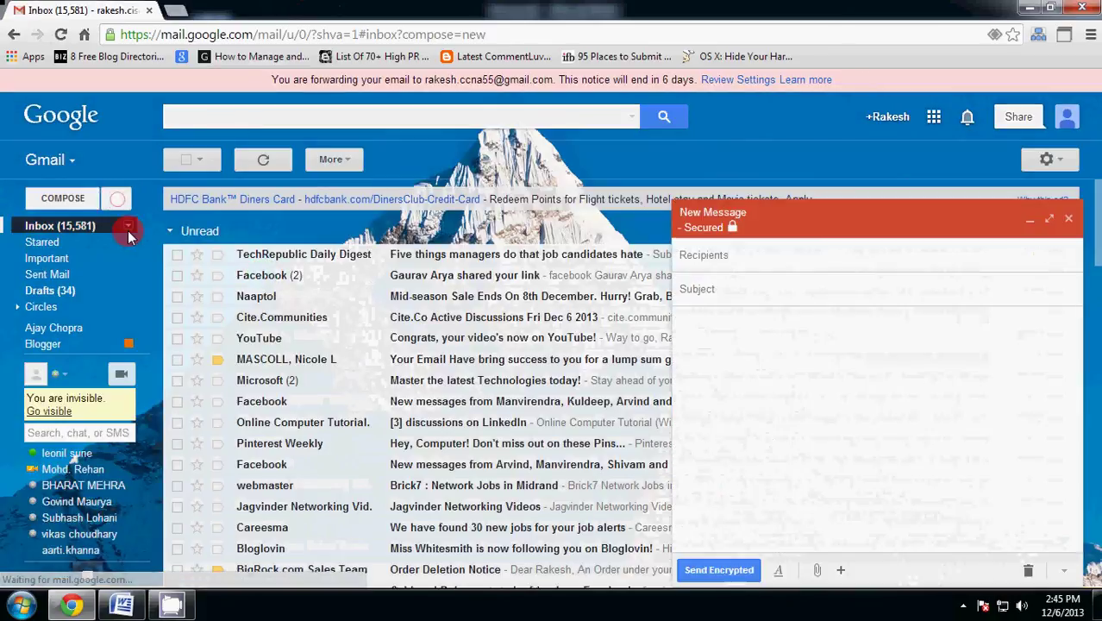
left_click(1068, 221)
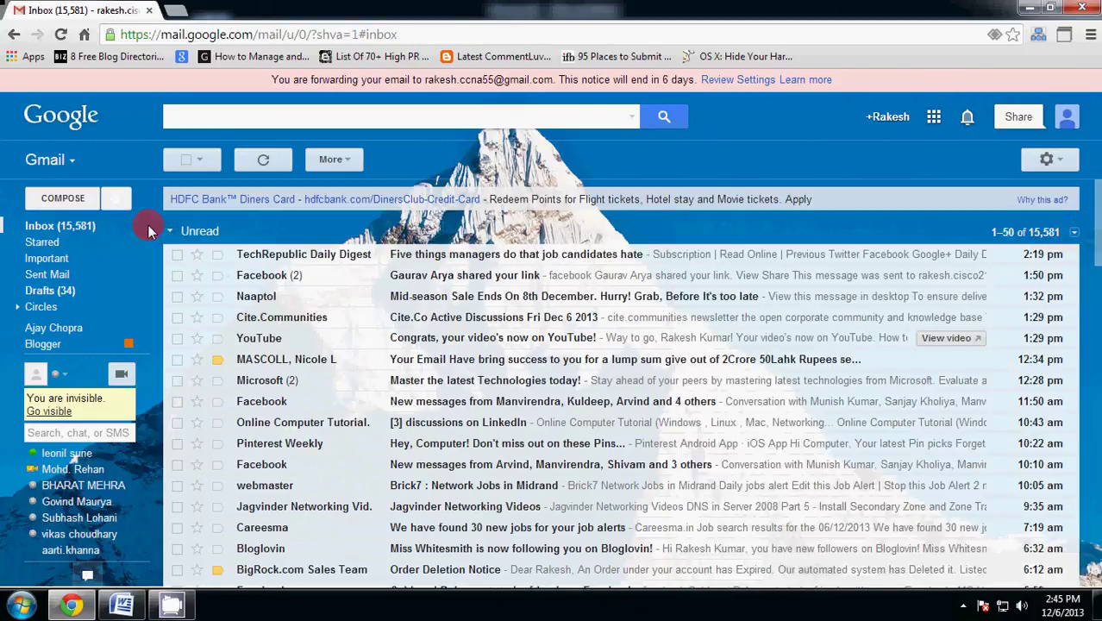
mouse_move(110, 220)
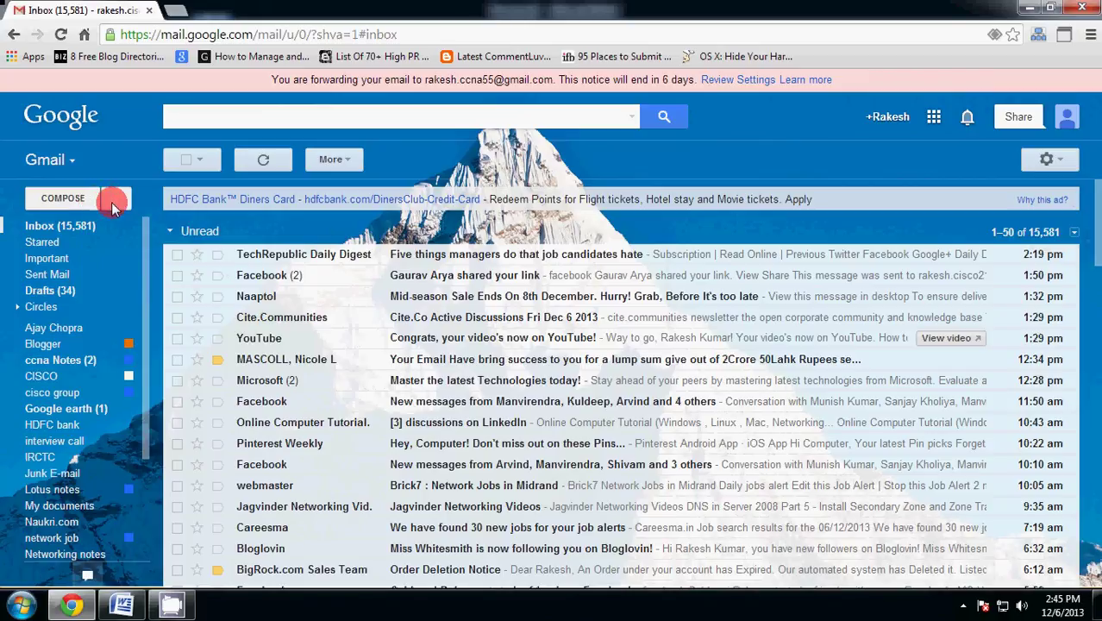
- Start a Secured message to the suggested contact with the subject technet2u
left_click(111, 202)
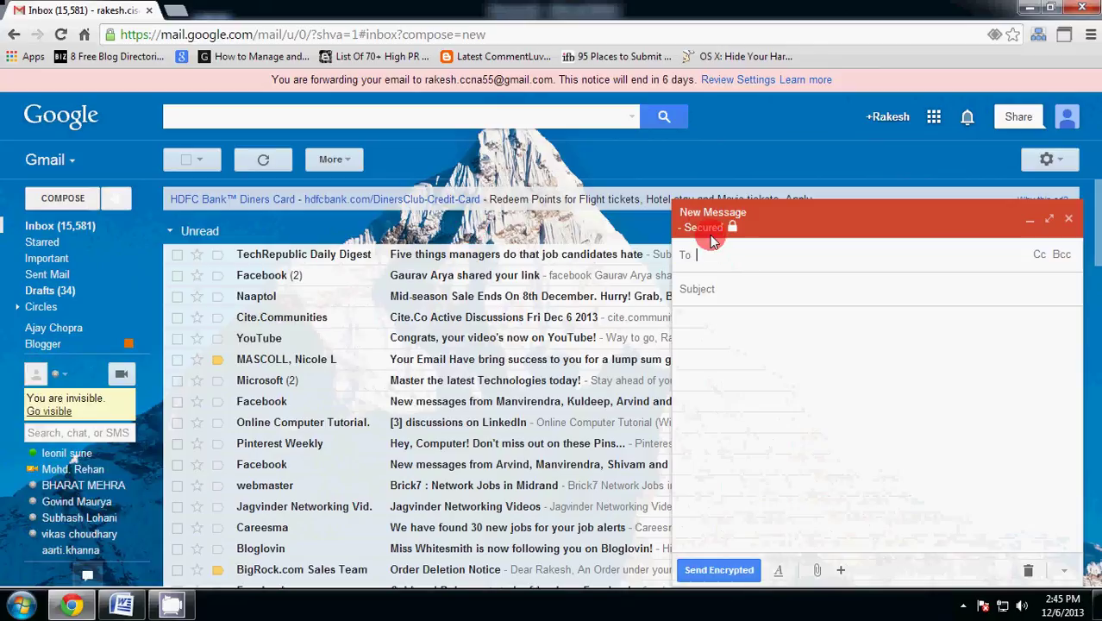
type("r")
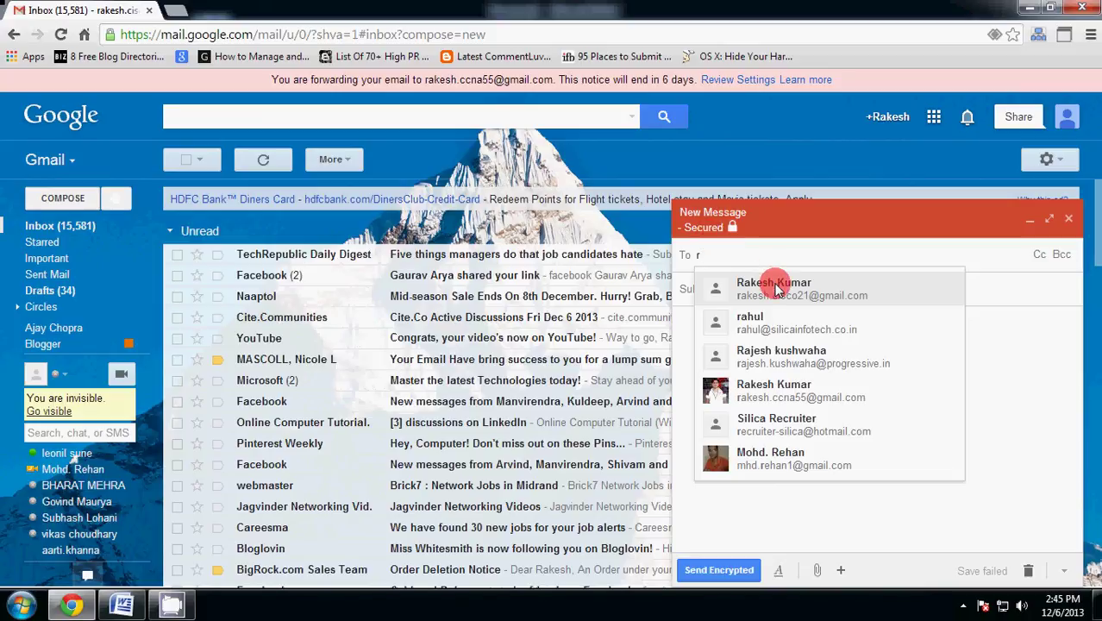
left_click(800, 398)
left_click(727, 289)
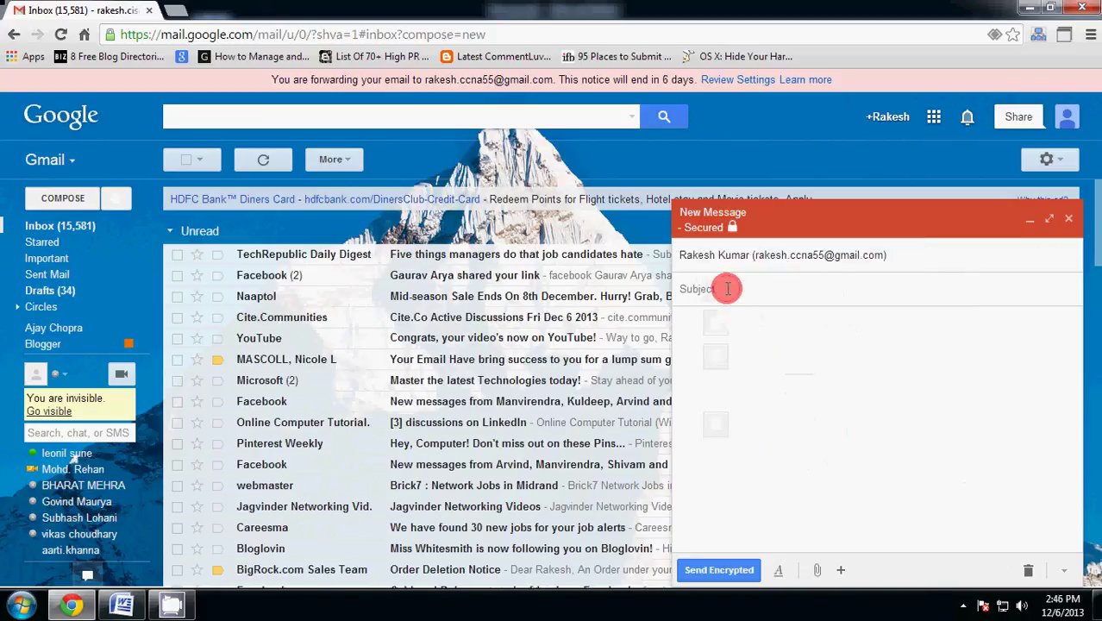
type("tech")
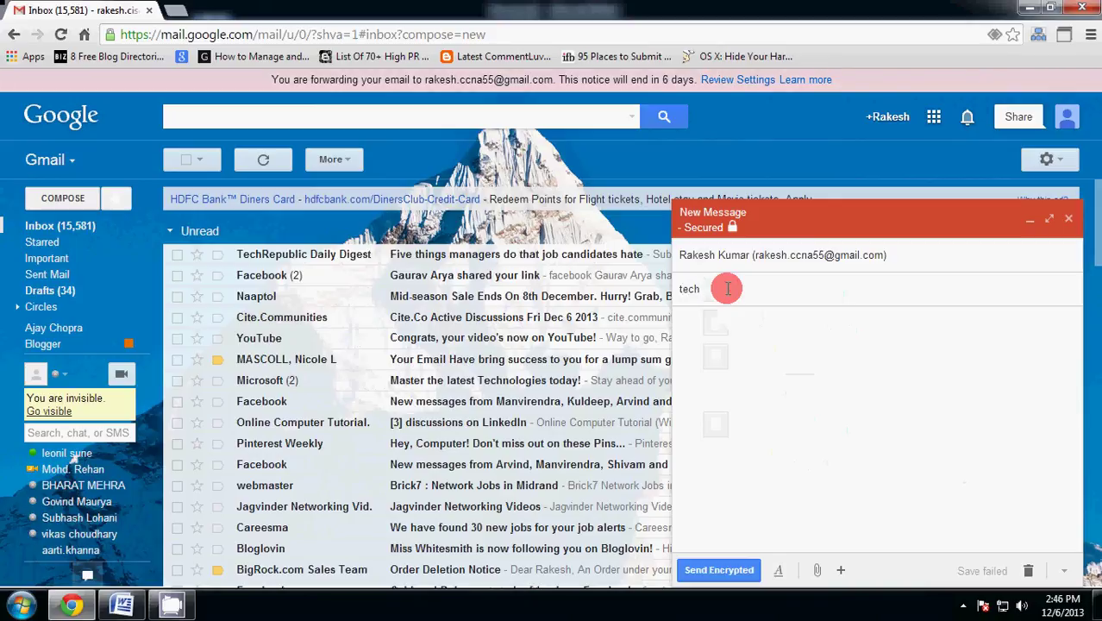
type("net2u")
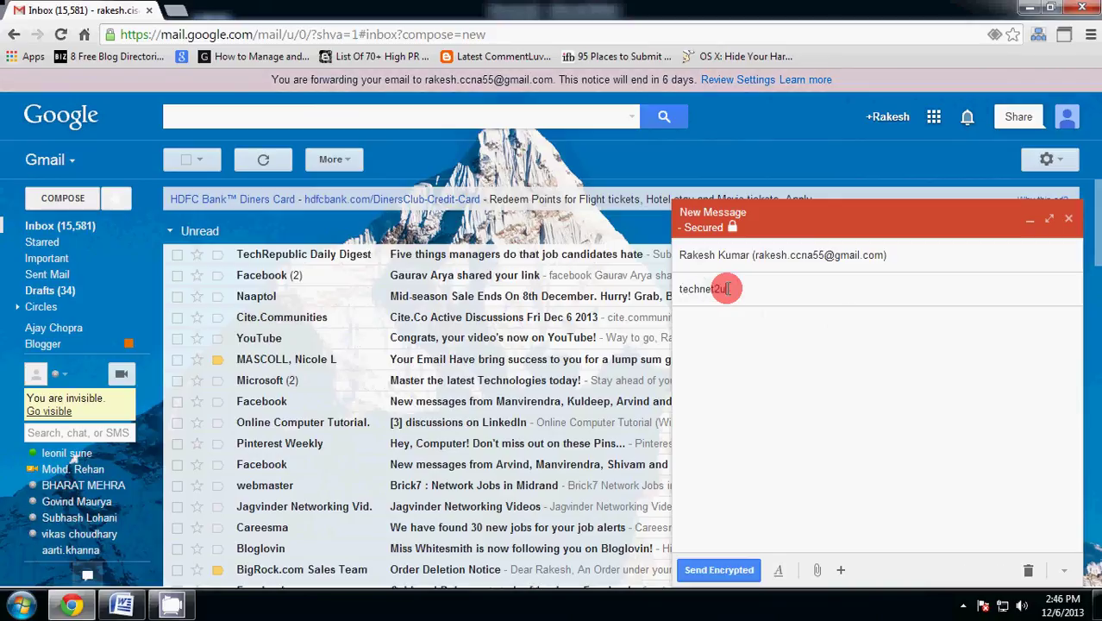
- Write the body 'welcome to technet 2u' with a regards sign-off on the next line
key("Tab")
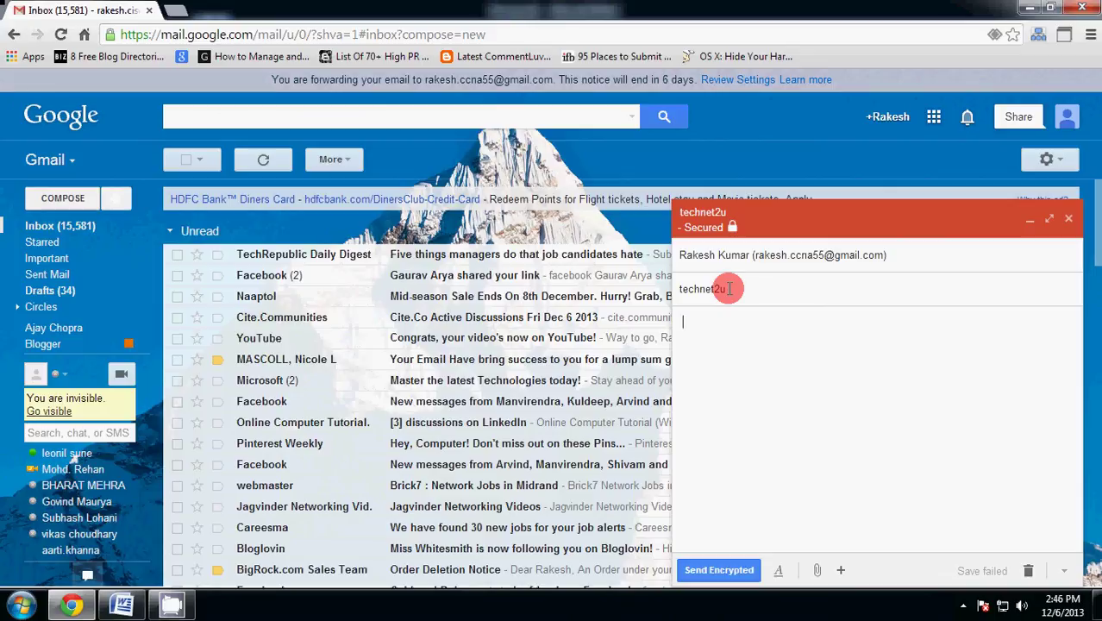
type("wecomn")
key("BackSpace")
key("BackSpace")
key("BackSpace")
key("BackSpace")
type("lcome ")
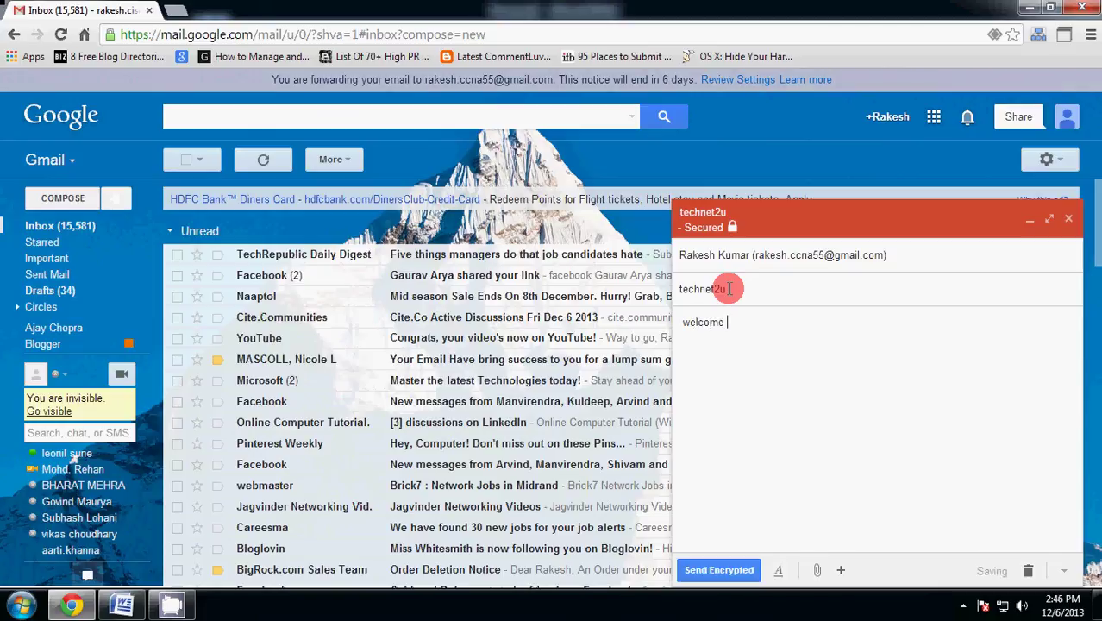
type("to technet 2u")
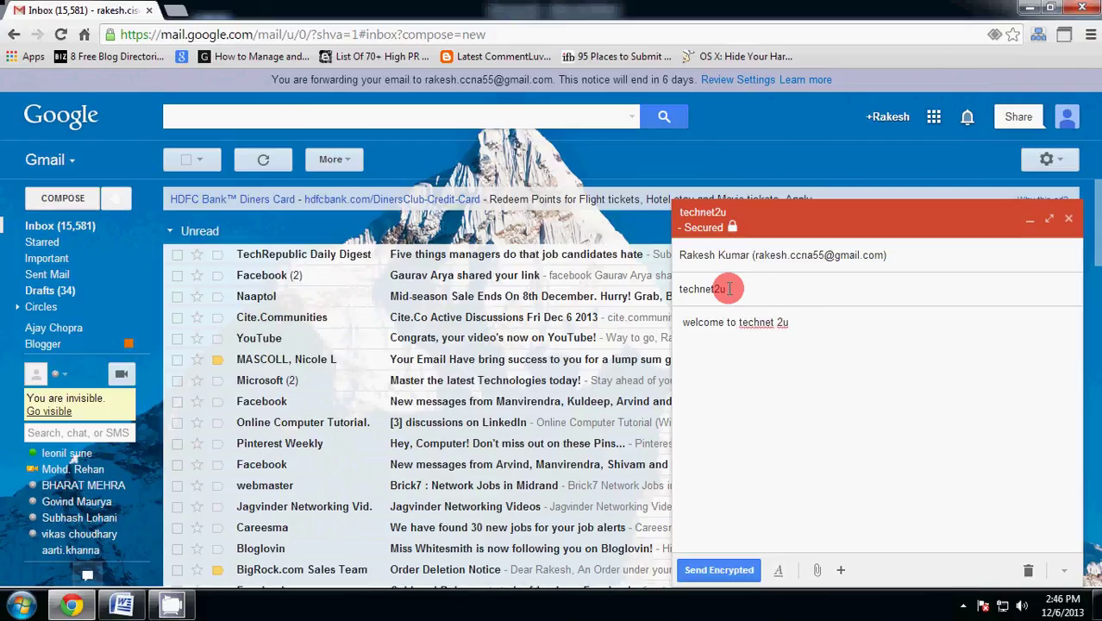
key("Return")
type("regards rakesh")
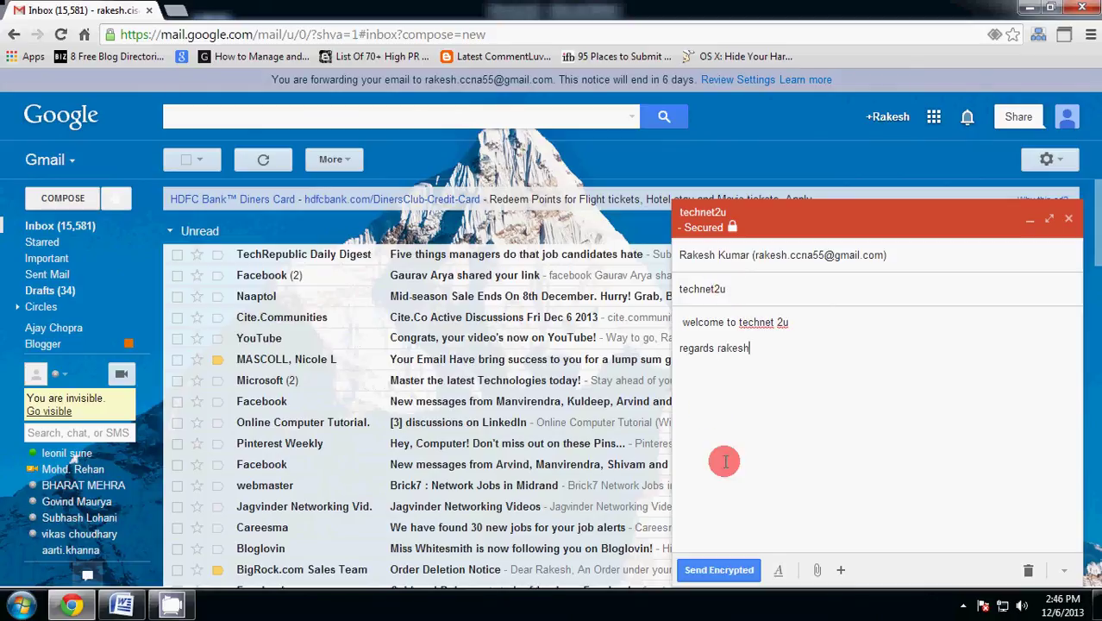
- Encrypt and send the message with an encryption password and a password hint
left_click(721, 570)
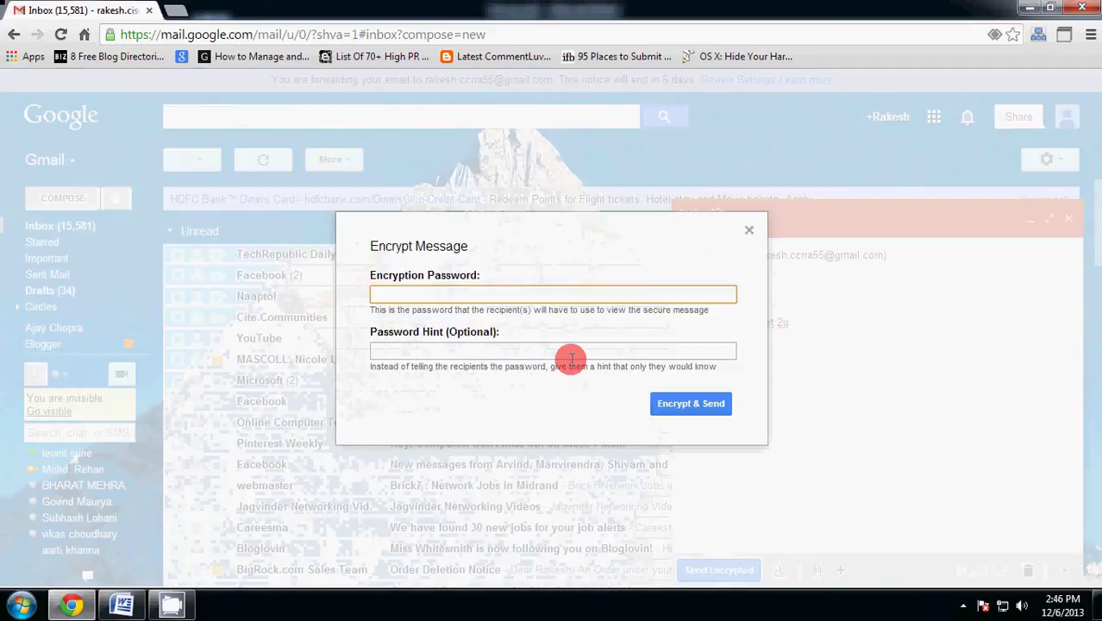
type("123456")
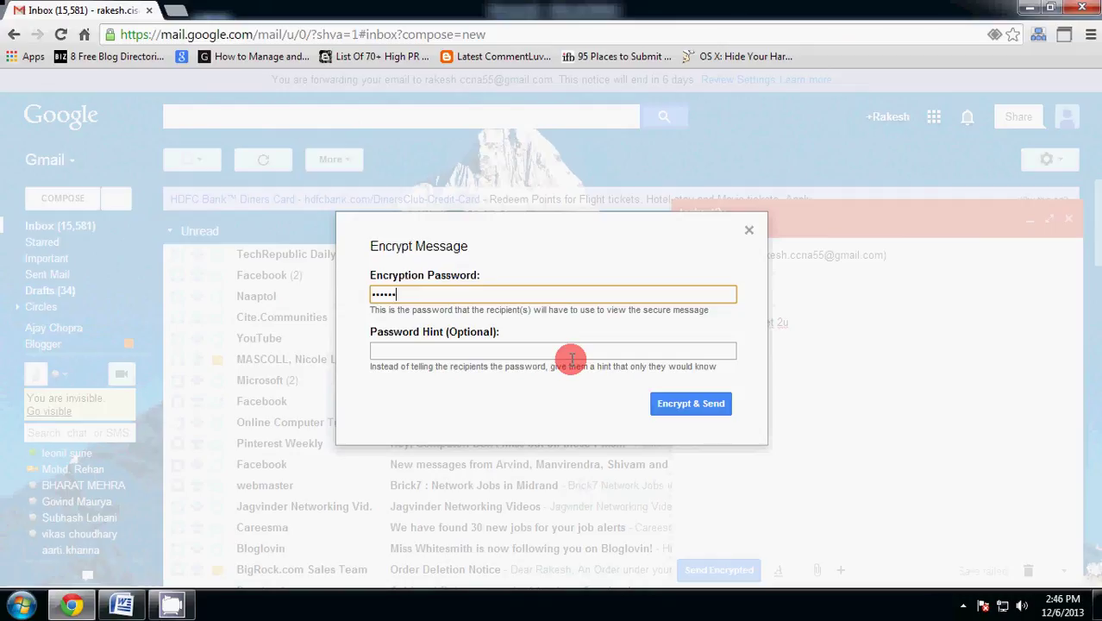
left_click(571, 351)
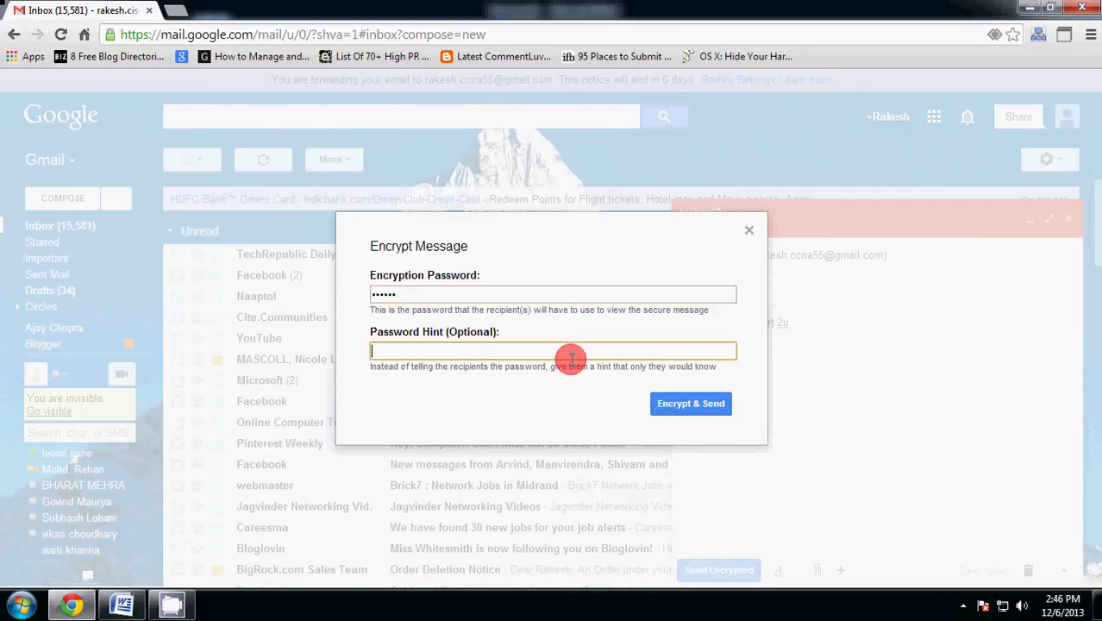
type("123")
left_click(666, 402)
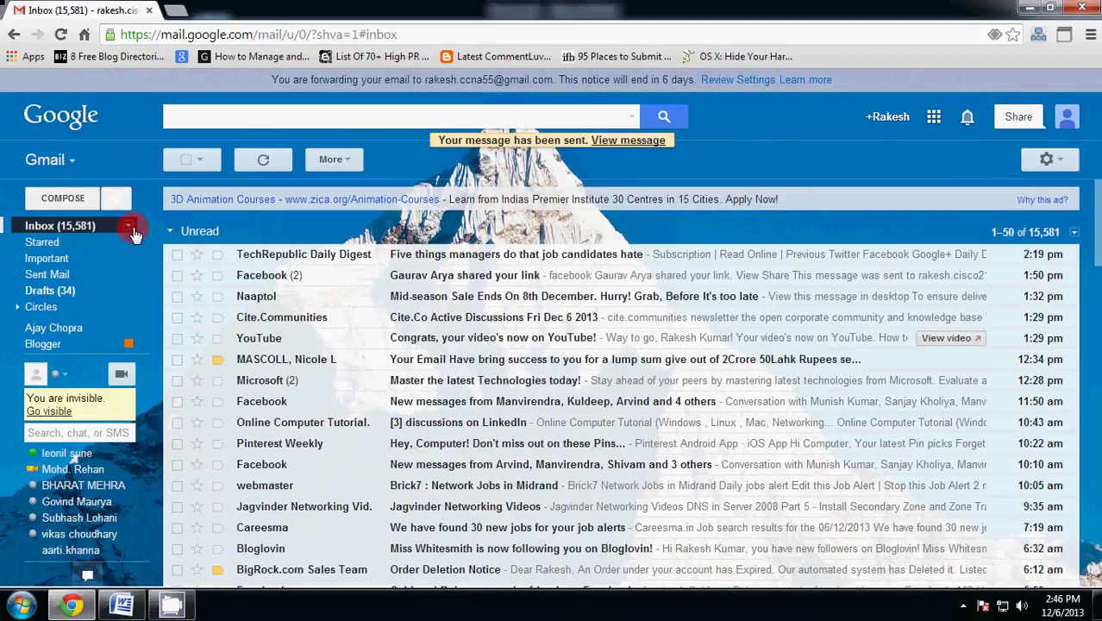
- Switch to the recipient Google account and sign in with its password
left_click(1065, 116)
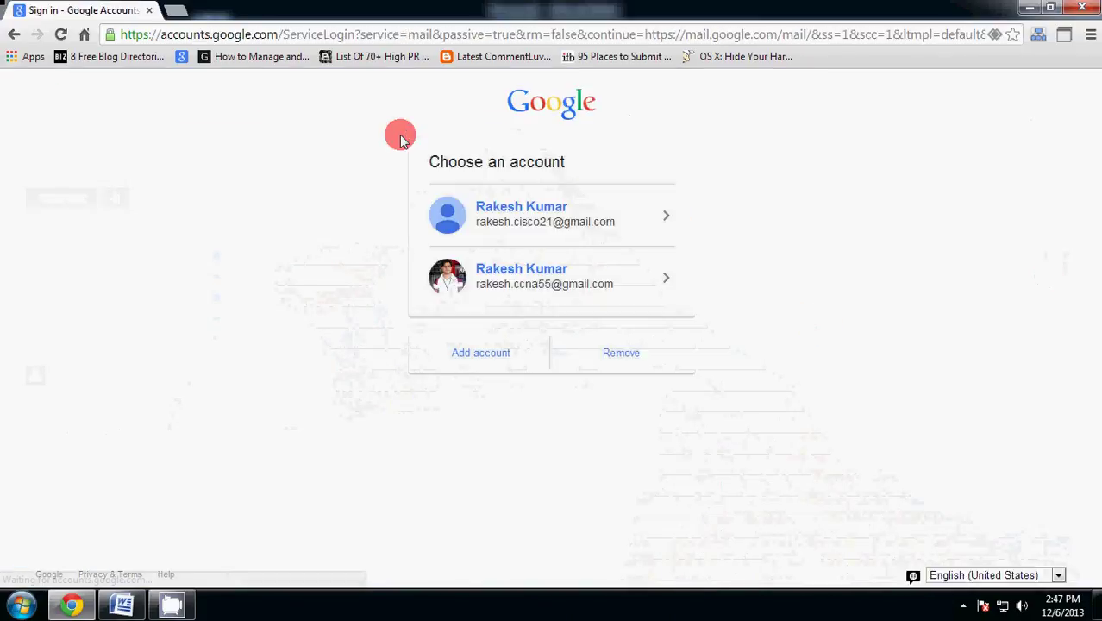
left_click(567, 282)
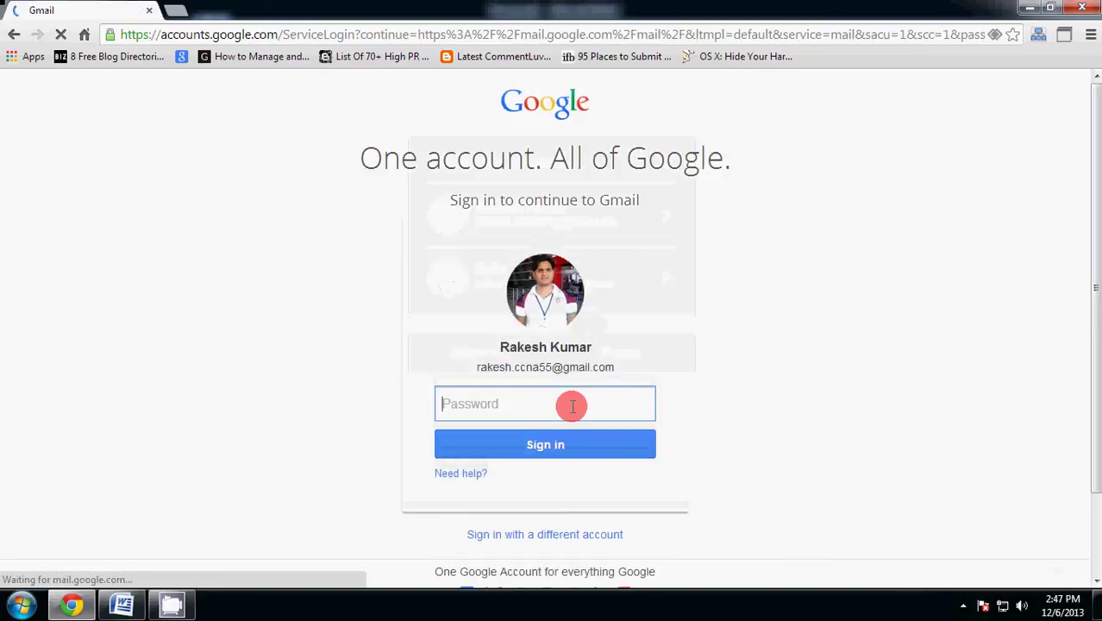
type("••")
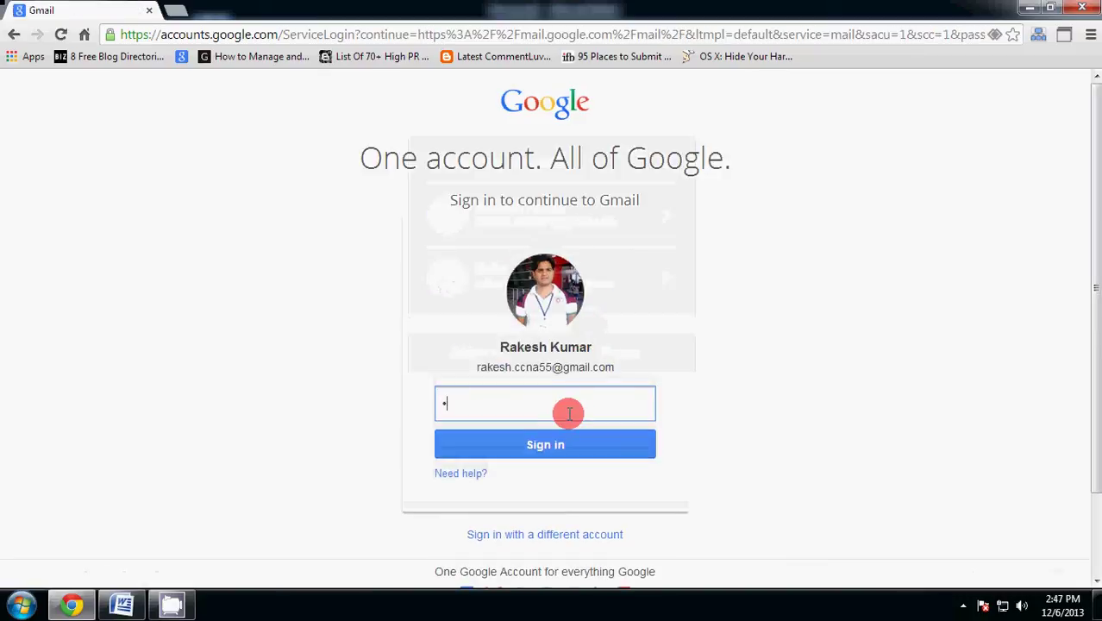
type("••••••••")
key("Return")
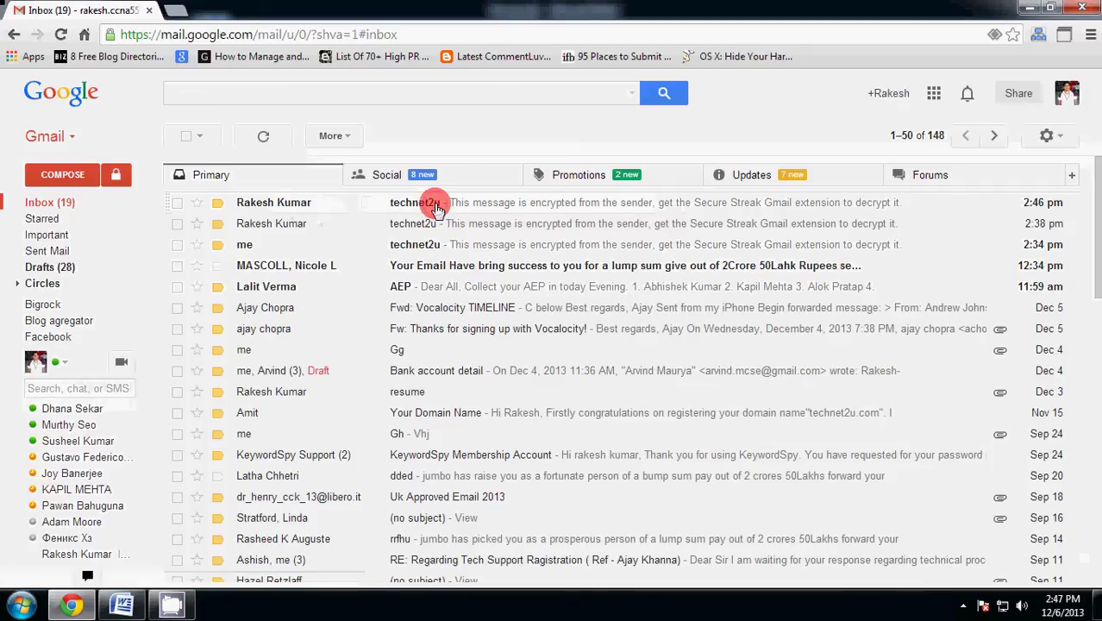
- Open the technet2u email and decrypt it with the password to reveal 'welcome to technet 2u'
left_click(433, 207)
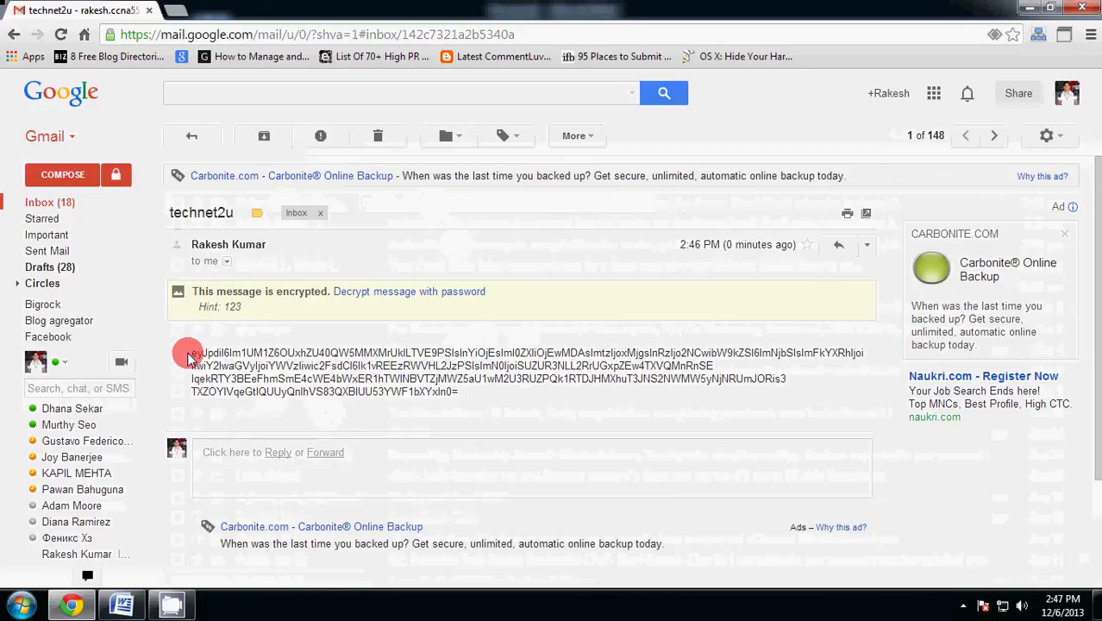
left_click_drag(194, 352, 463, 398)
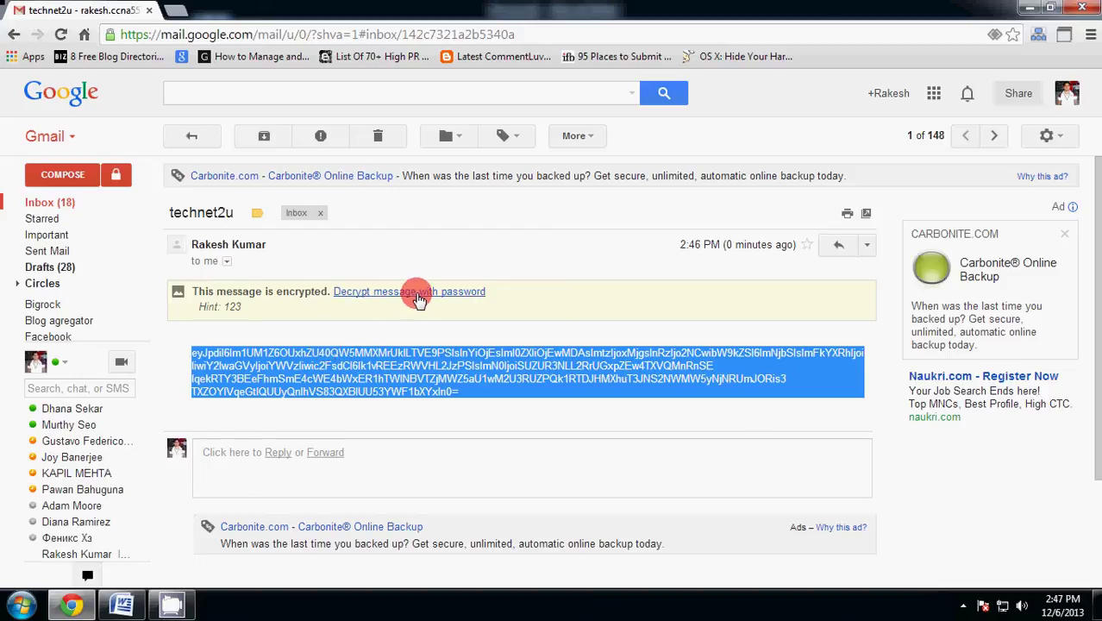
left_click(419, 295)
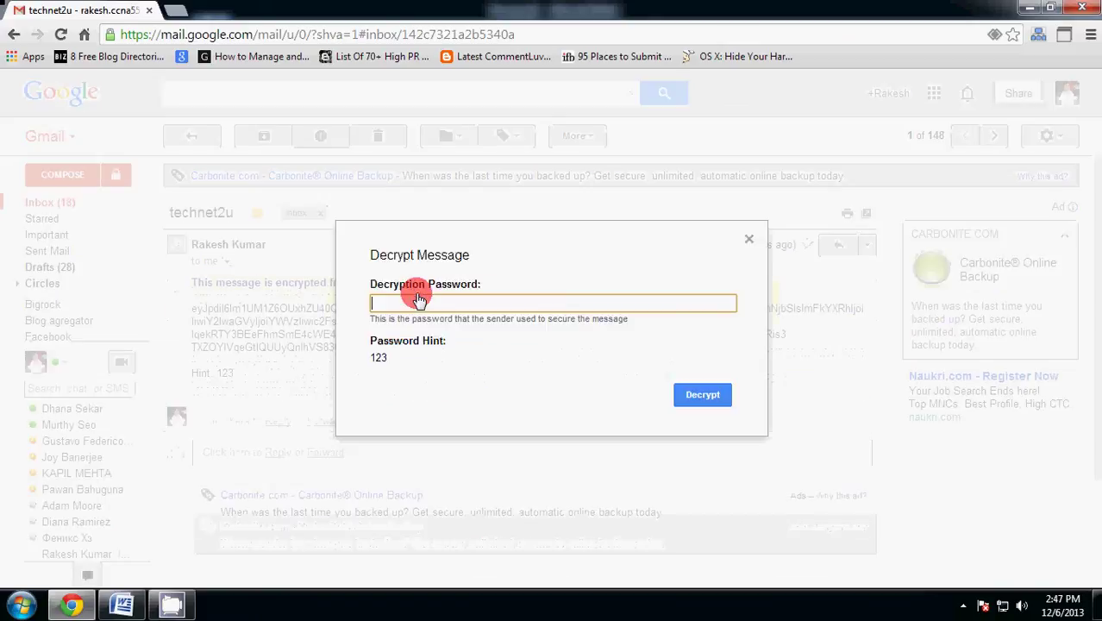
type("123456")
left_click(719, 398)
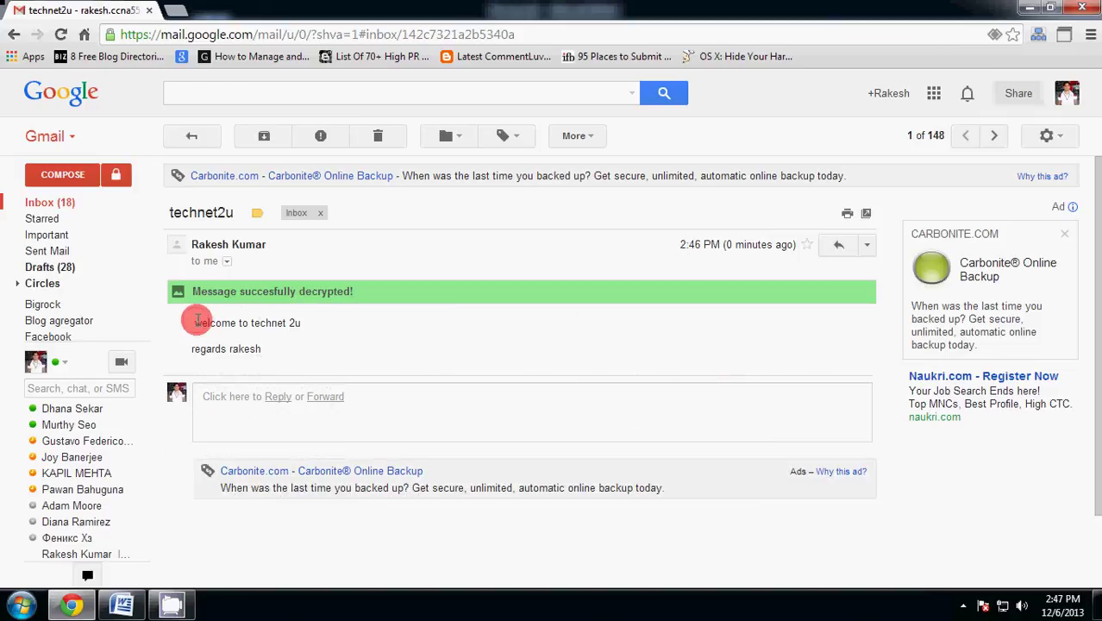
left_click_drag(195, 322, 331, 321)
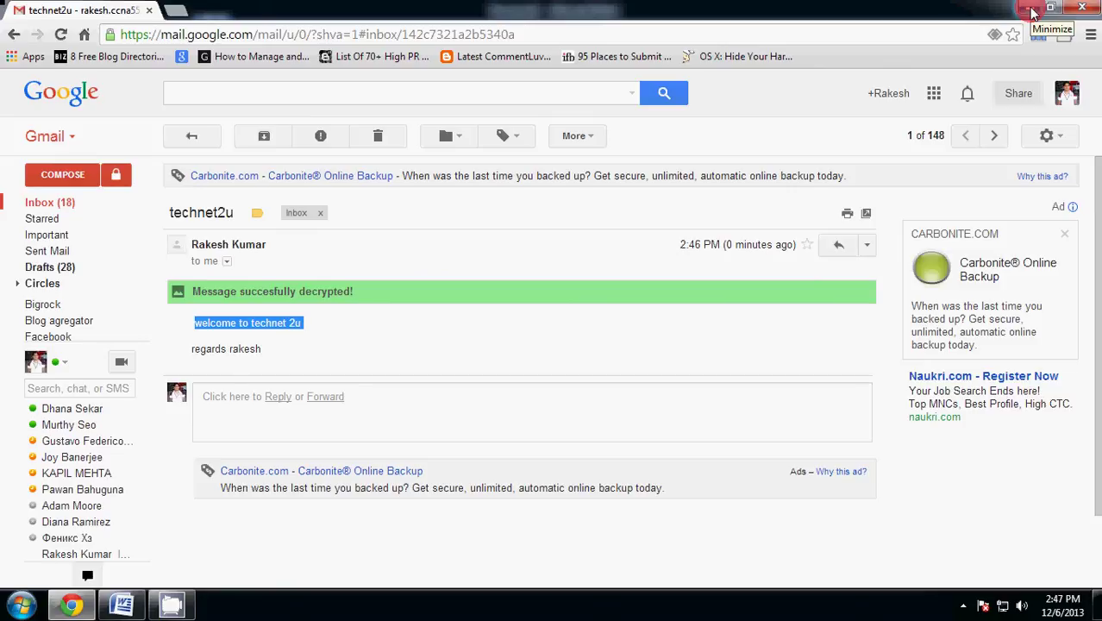
- Minimize Chrome and Word, then bring up the other program's message box reading 1
left_click(1029, 8)
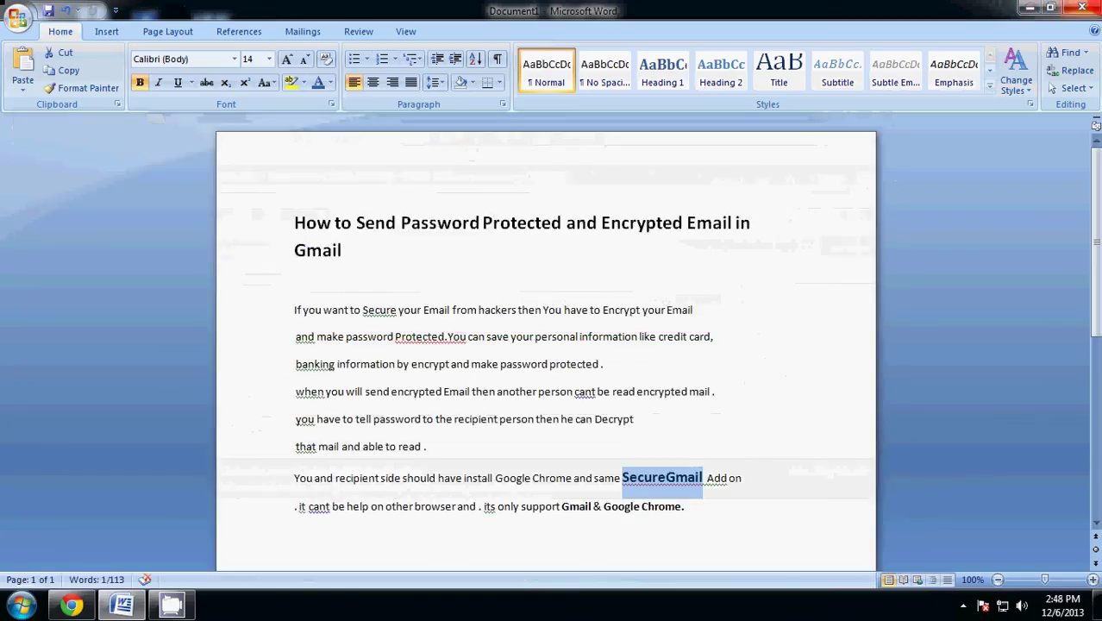
left_click(1033, 11)
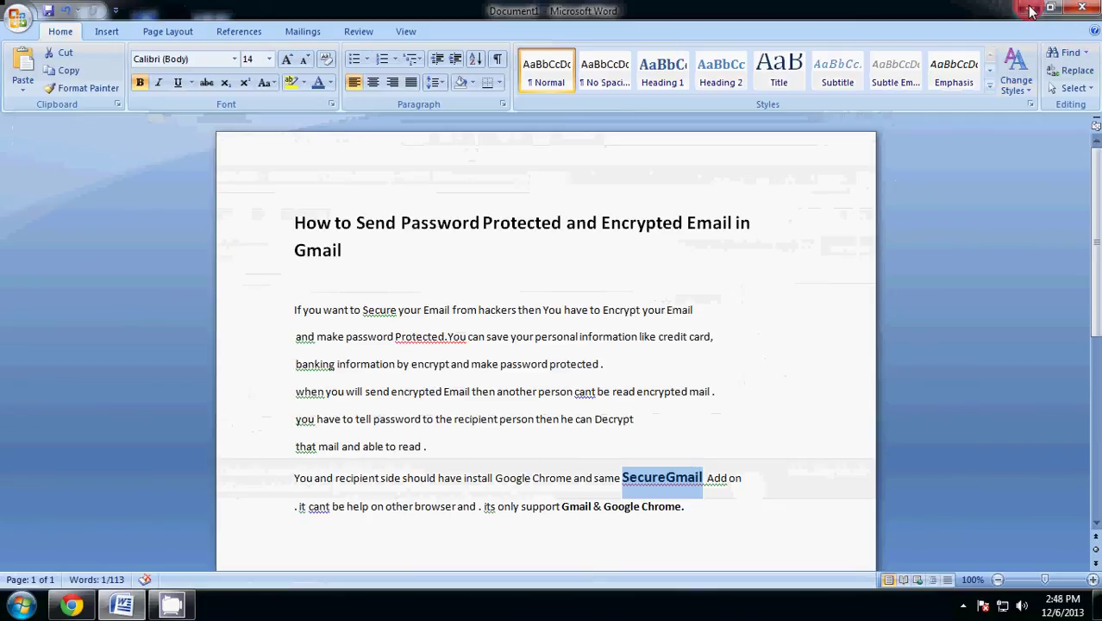
left_click(161, 606)
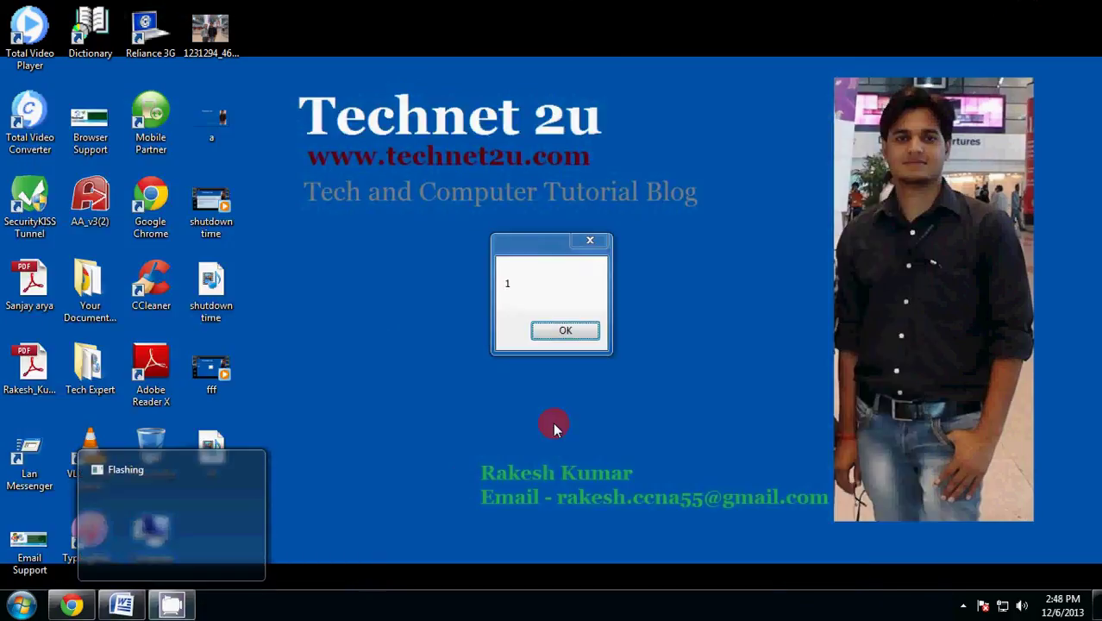